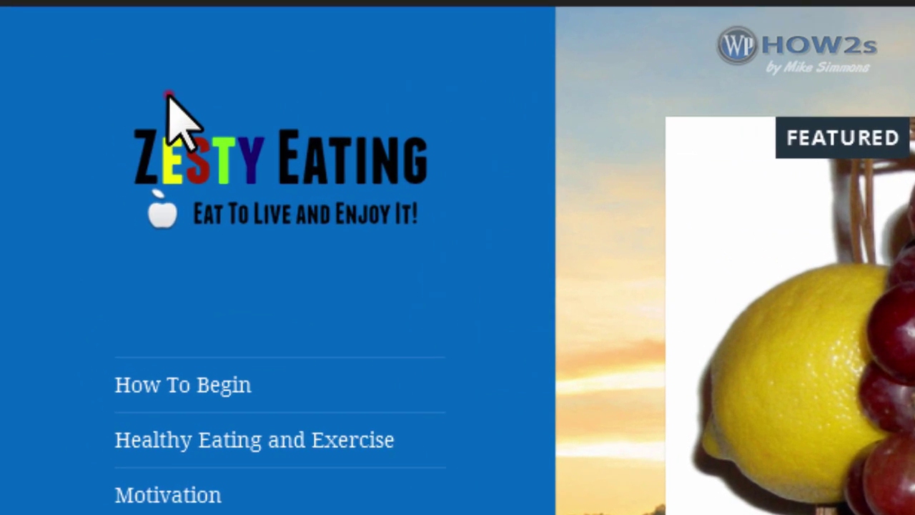
# Highlight the blog's current Zesty Eating logo on the WordPress site
pyautogui.moveTo(169, 93); pyautogui.dragTo(386, 164)
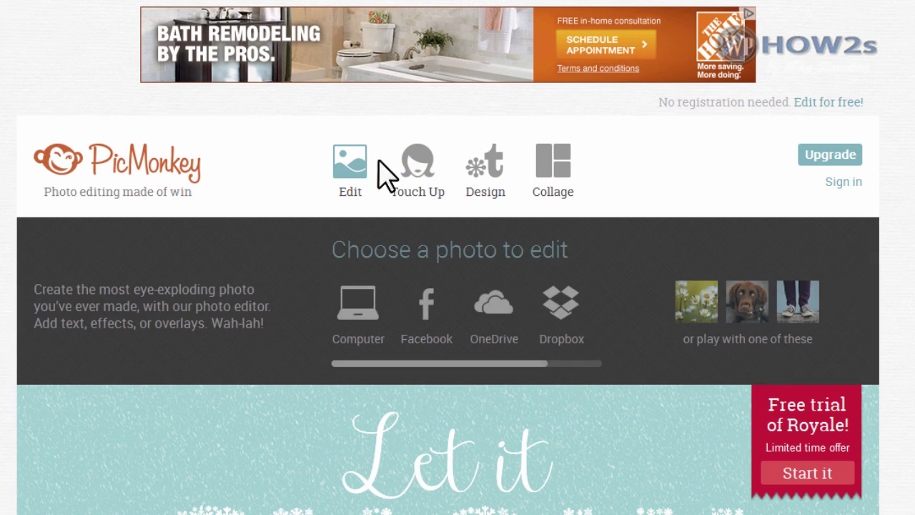
# Create a blank 600 × 400 pixel canvas from a Design custom size
pyautogui.moveTo(419, 164)
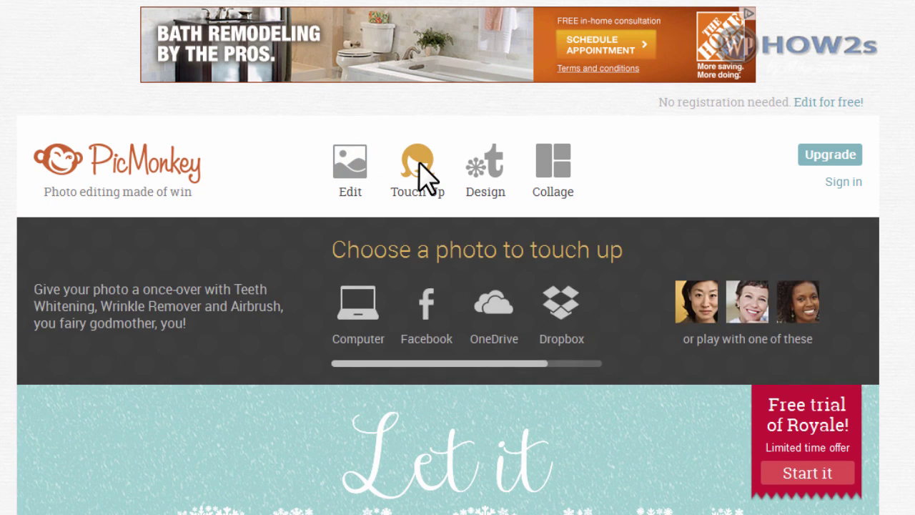
pyautogui.moveTo(486, 187)
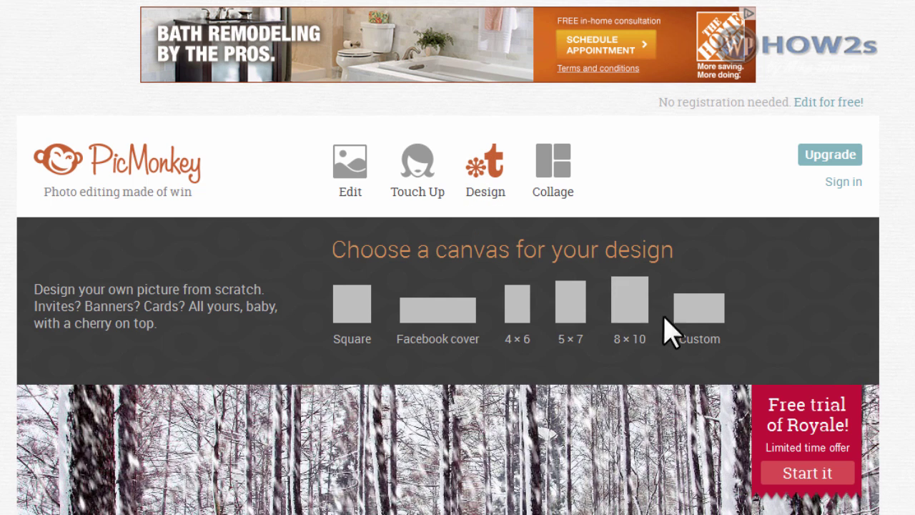
pyautogui.click(696, 322)
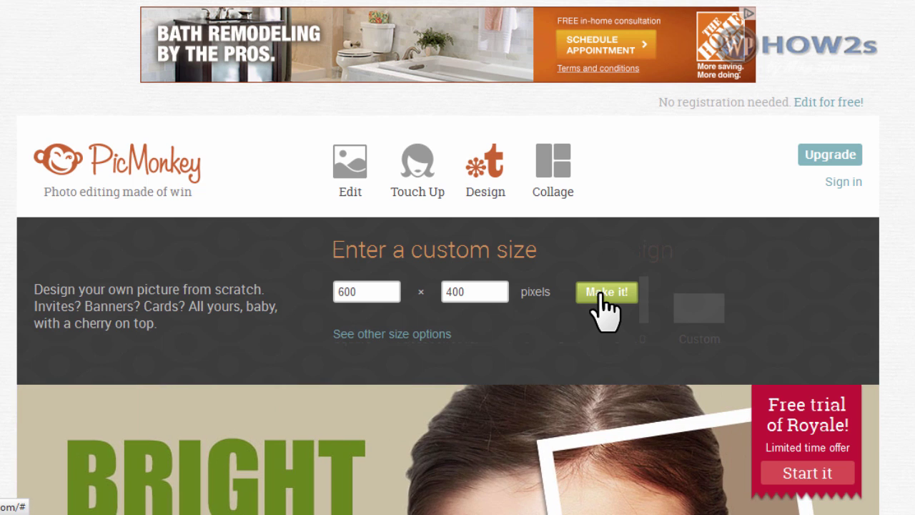
pyautogui.click(604, 304)
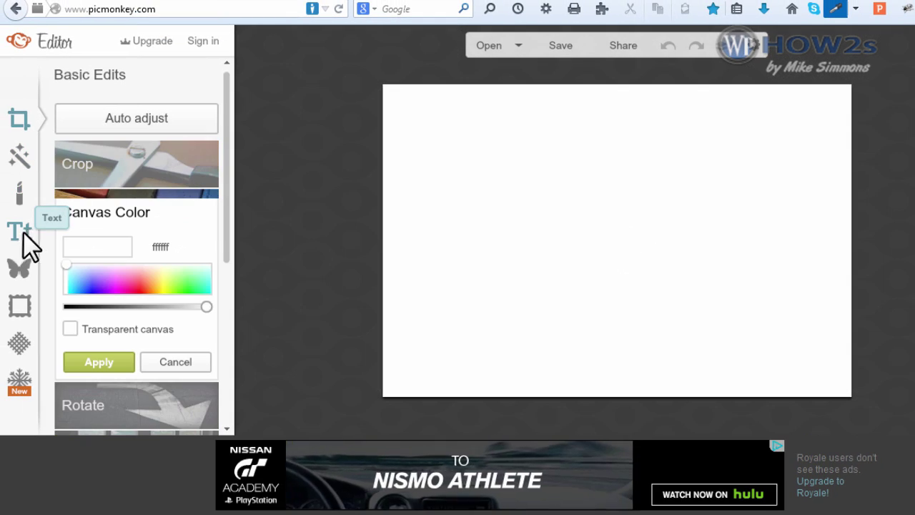
# Add a Franchise text box, move it to the canvas top and widen it almost edge to edge
pyautogui.click(18, 231)
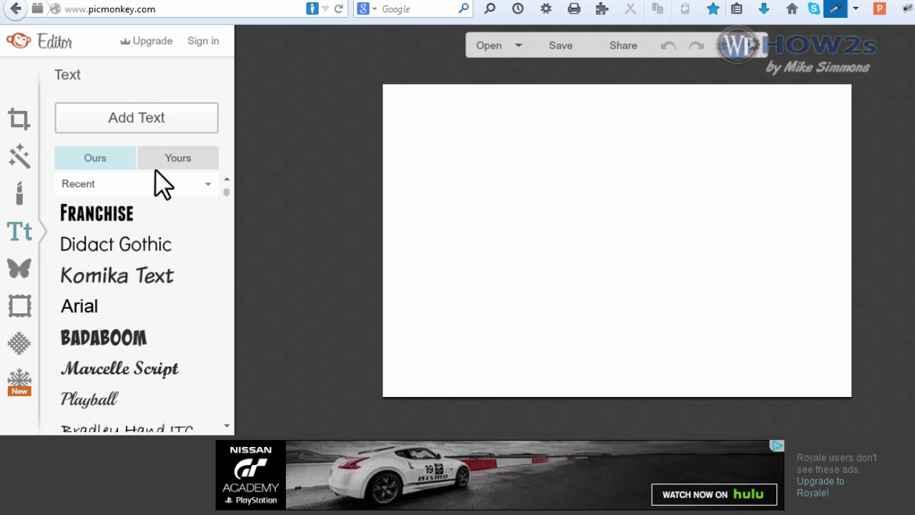
pyautogui.click(106, 214)
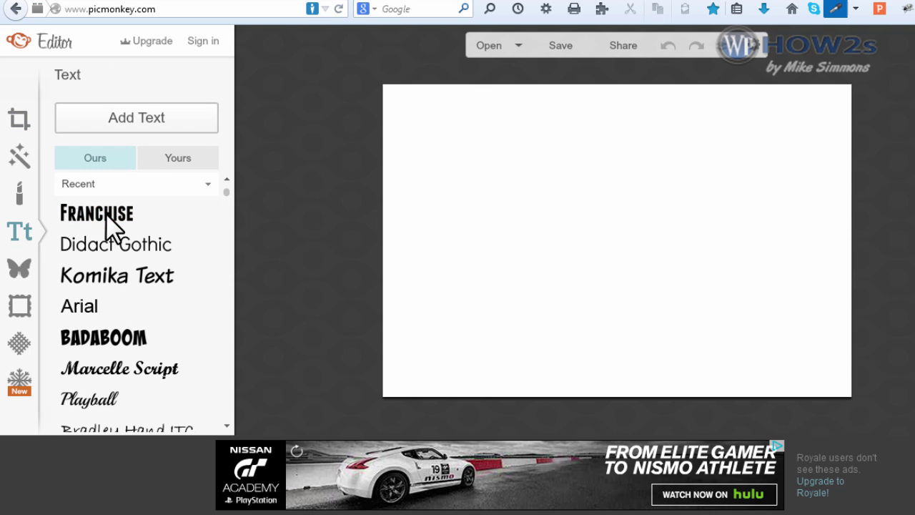
pyautogui.click(127, 115)
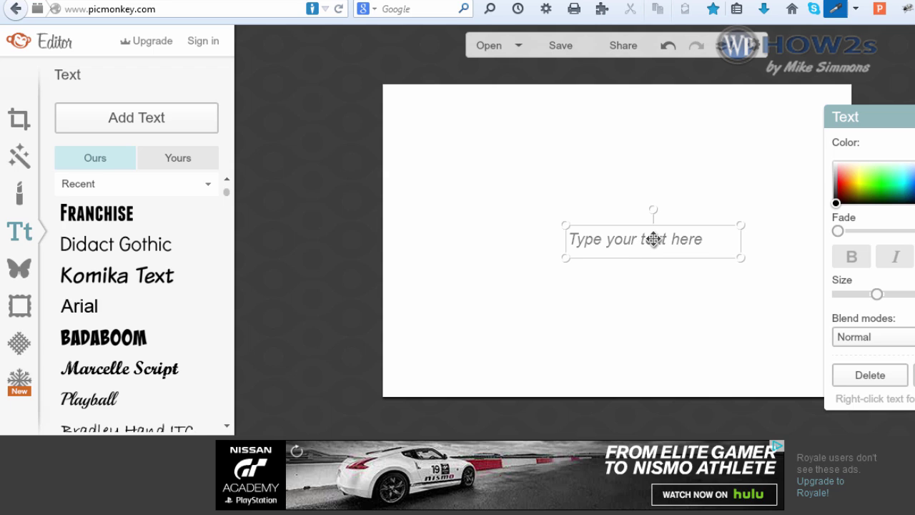
pyautogui.moveTo(653, 239); pyautogui.dragTo(606, 141)
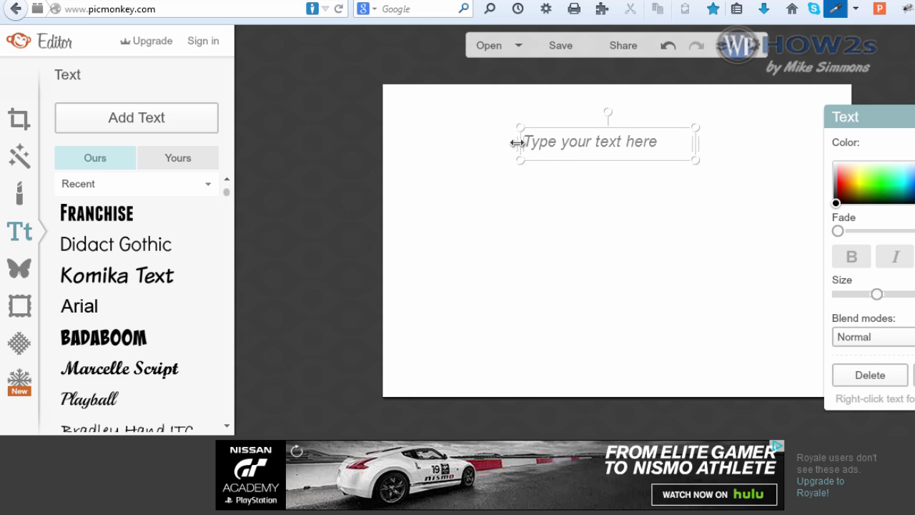
pyautogui.moveTo(522, 139); pyautogui.dragTo(412, 141)
pyautogui.moveTo(694, 141); pyautogui.dragTo(831, 141)
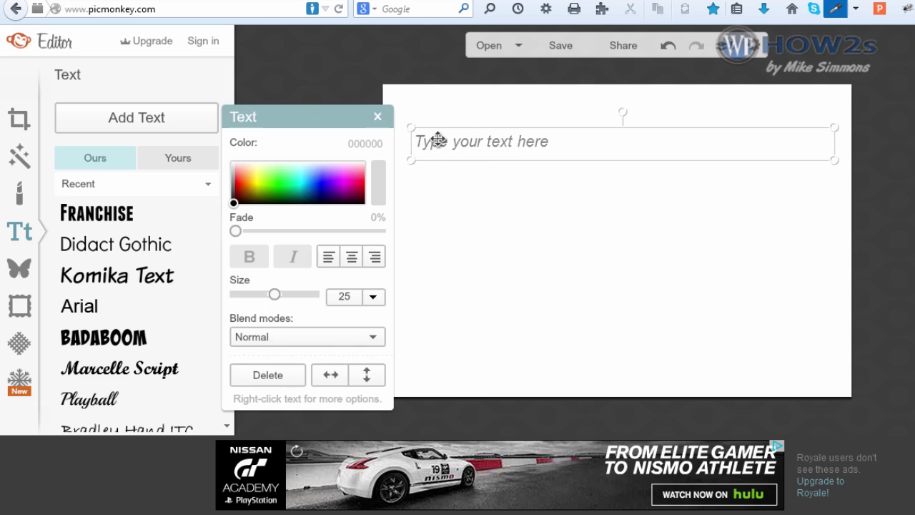
pyautogui.click(443, 141)
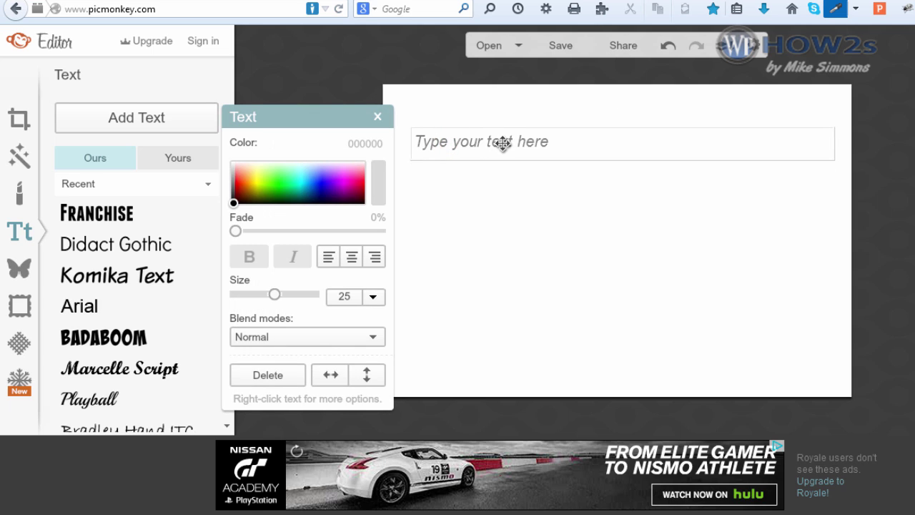
# Type 'Zesty Eating' and enlarge it to size 100, then partly to 125
pyautogui.write('Zesty Eating')
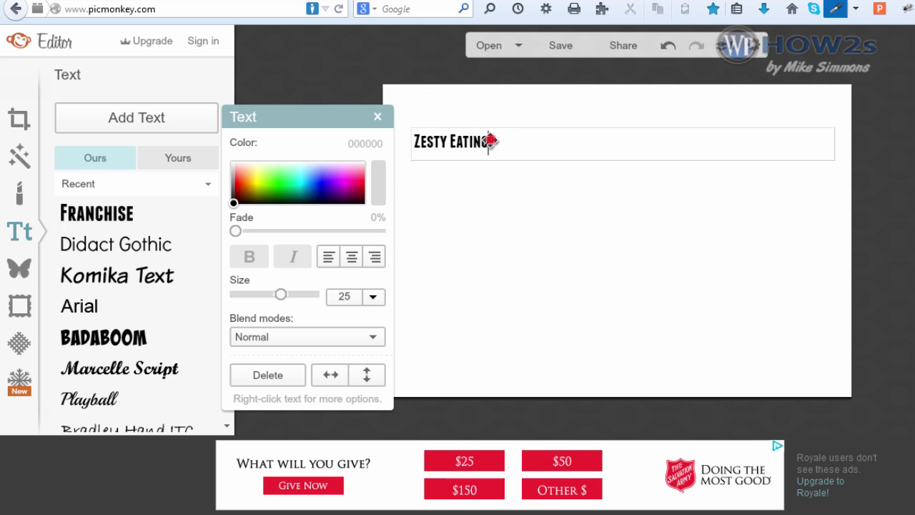
pyautogui.moveTo(490, 140); pyautogui.dragTo(407, 143)
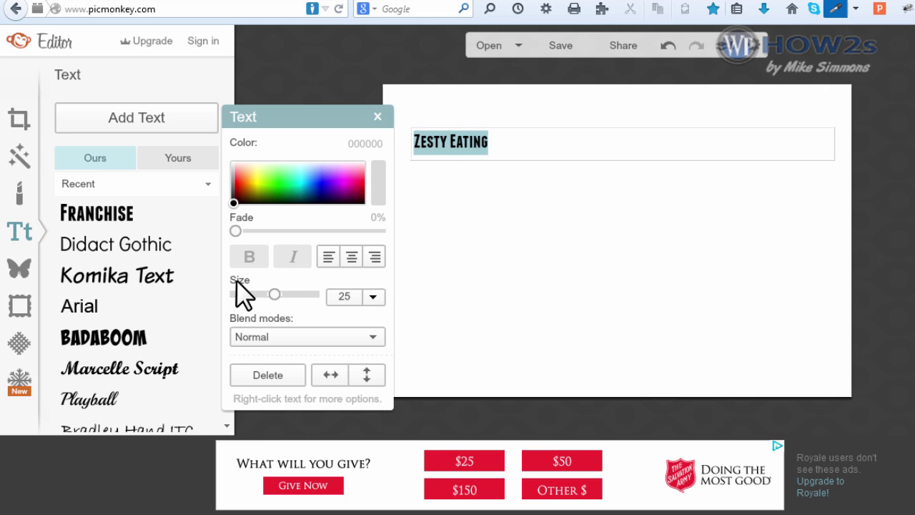
pyautogui.moveTo(273, 291); pyautogui.dragTo(310, 295)
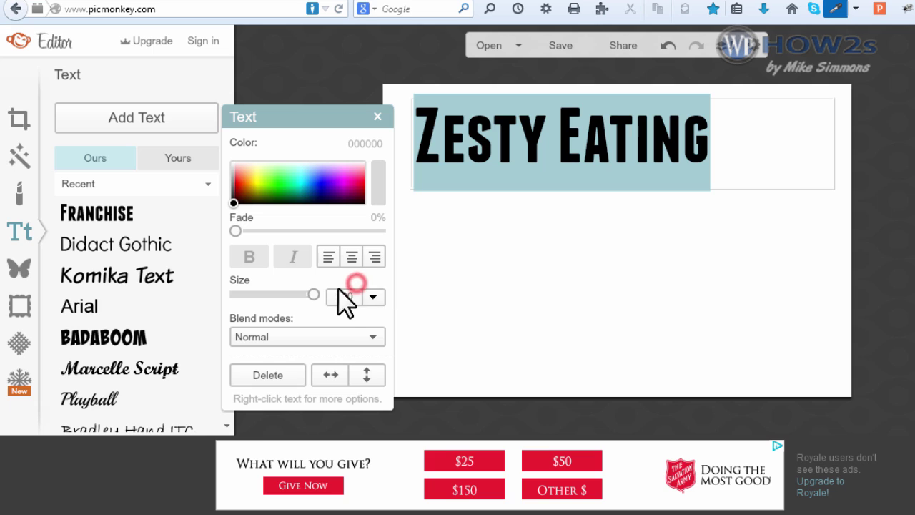
pyautogui.click(686, 139)
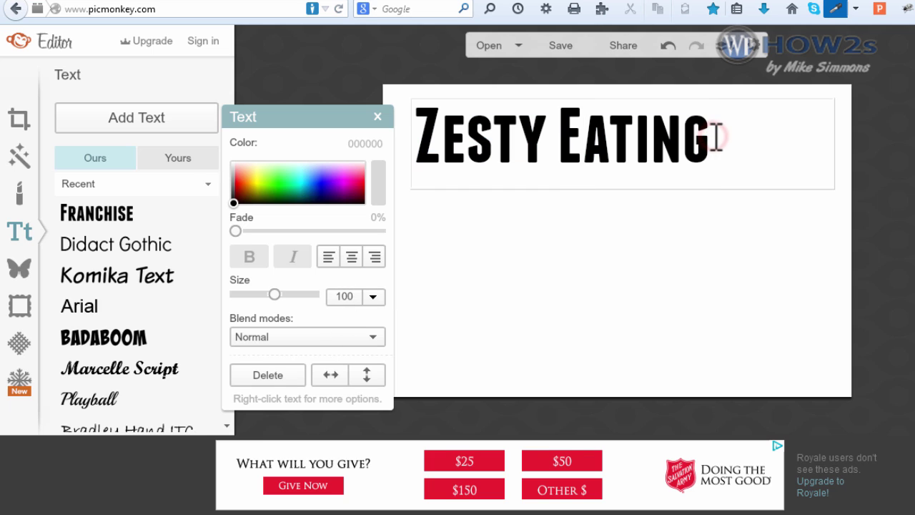
pyautogui.moveTo(713, 136); pyautogui.dragTo(441, 142)
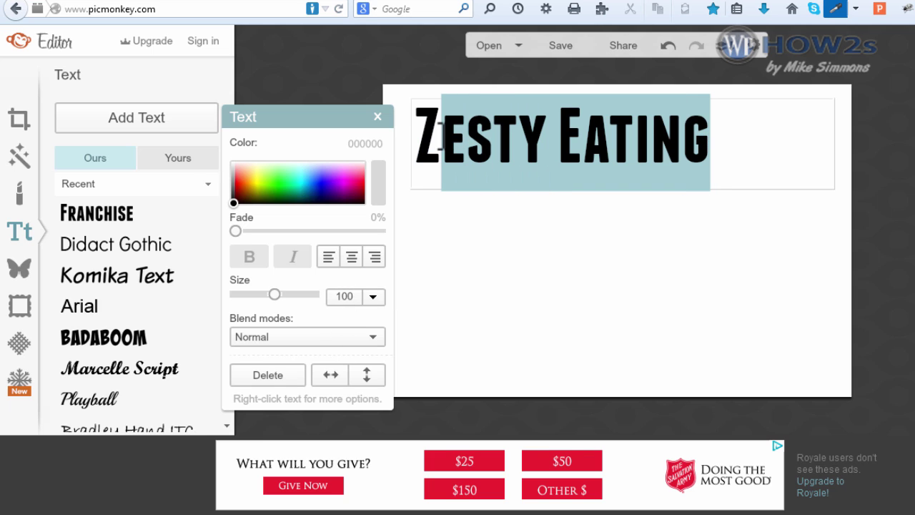
pyautogui.click(275, 293)
pyautogui.moveTo(277, 289); pyautogui.dragTo(283, 290)
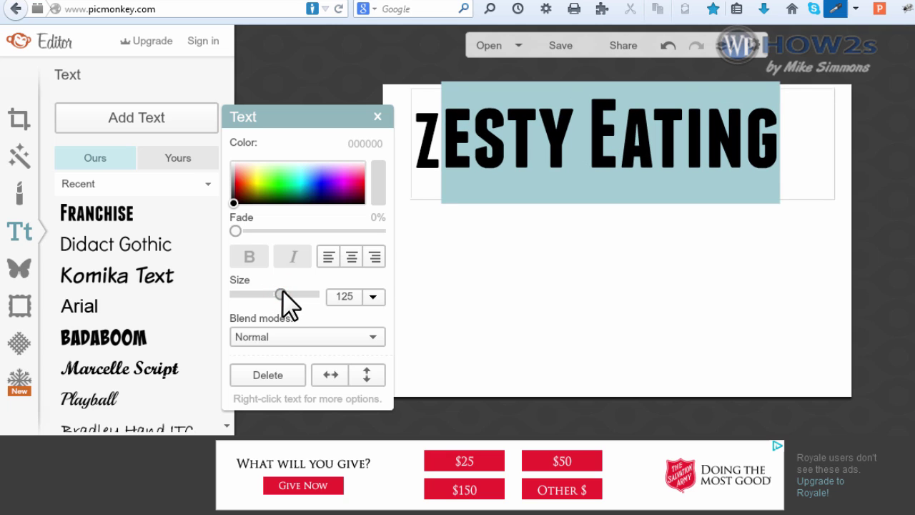
pyautogui.click(481, 239)
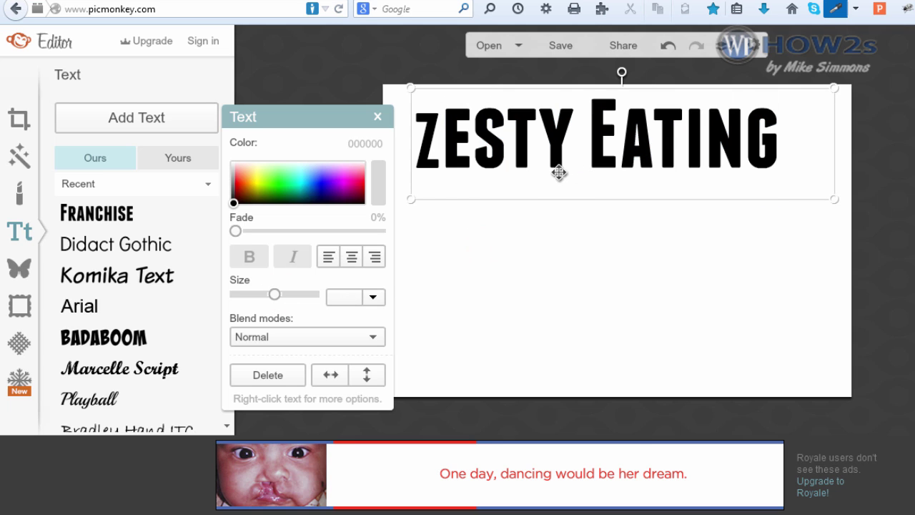
# Undo the partial resize, set the whole heading to size 125, and nudge it down-right
pyautogui.hotkey('ctrl', 'z')
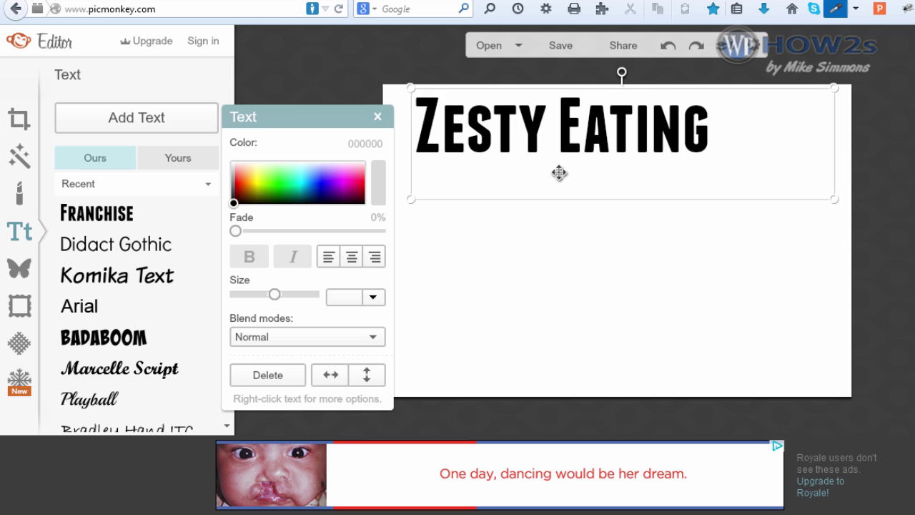
pyautogui.click(669, 45)
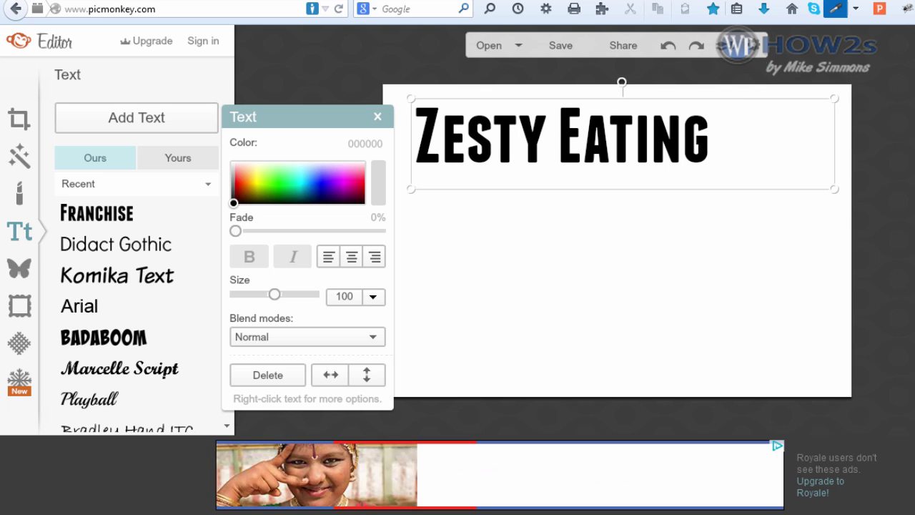
pyautogui.doubleClick(708, 140)
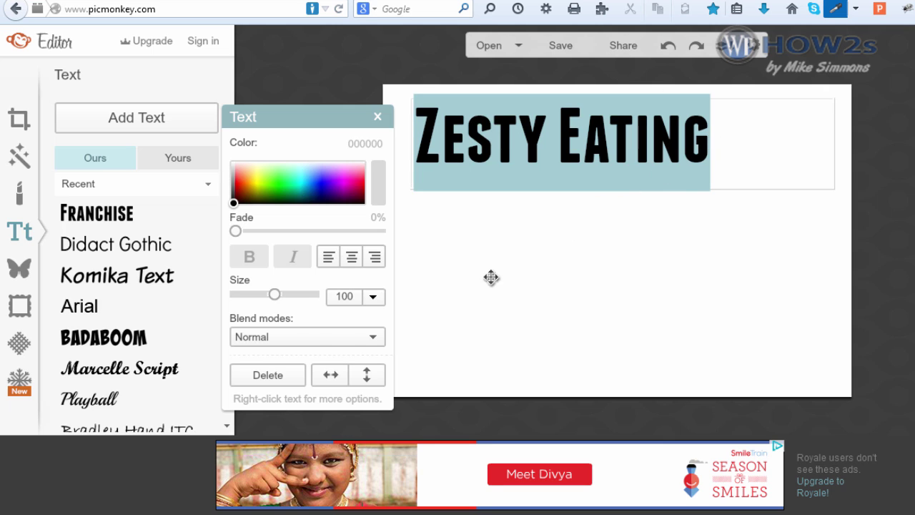
pyautogui.moveTo(272, 294); pyautogui.dragTo(279, 294)
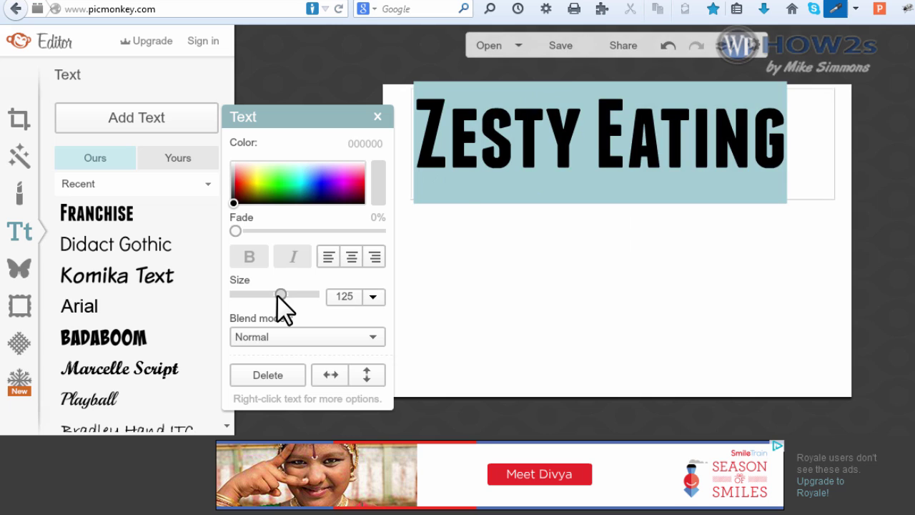
pyautogui.click(549, 226)
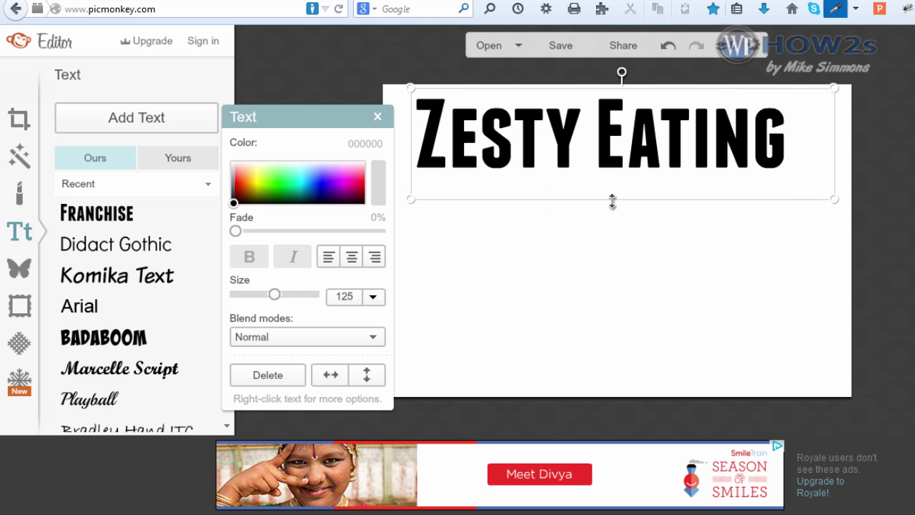
pyautogui.moveTo(612, 128); pyautogui.dragTo(626, 148)
# Add a second text box below the heading reading 'Eat To Live And Enjoy It!'
pyautogui.click(599, 252)
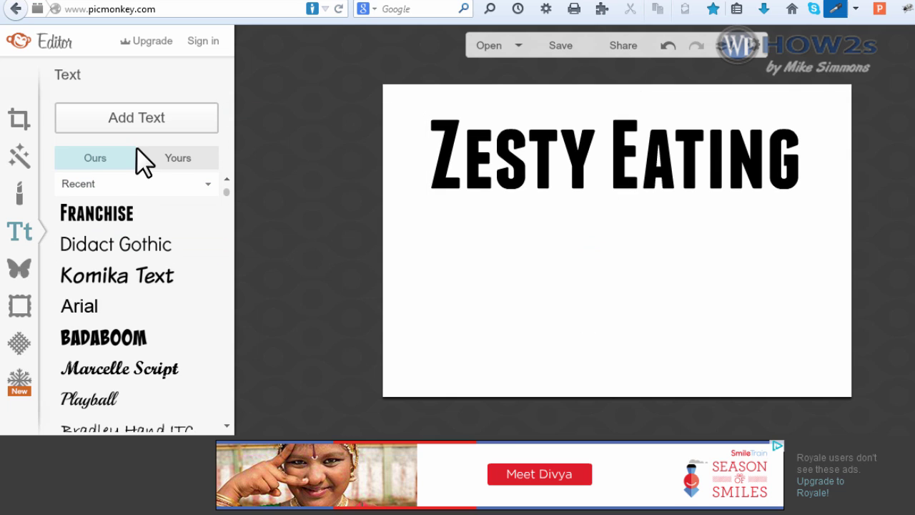
pyautogui.click(140, 116)
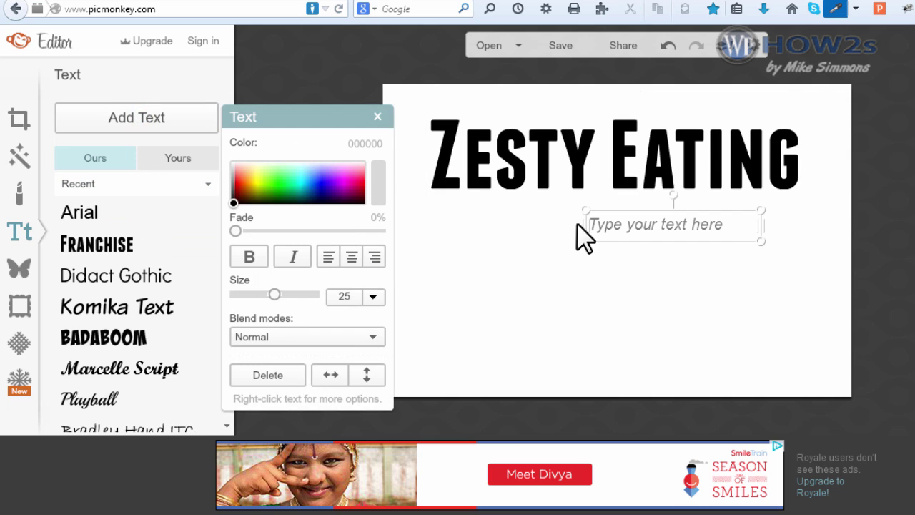
pyautogui.moveTo(586, 223); pyautogui.dragTo(534, 231)
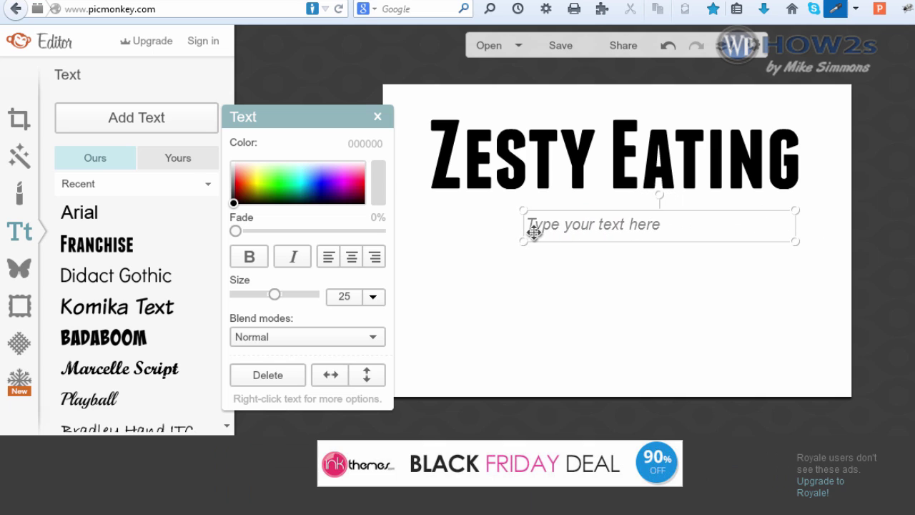
pyautogui.click(535, 224)
pyautogui.write('Eat To Live And Enjoy It!')
pyautogui.click(746, 222)
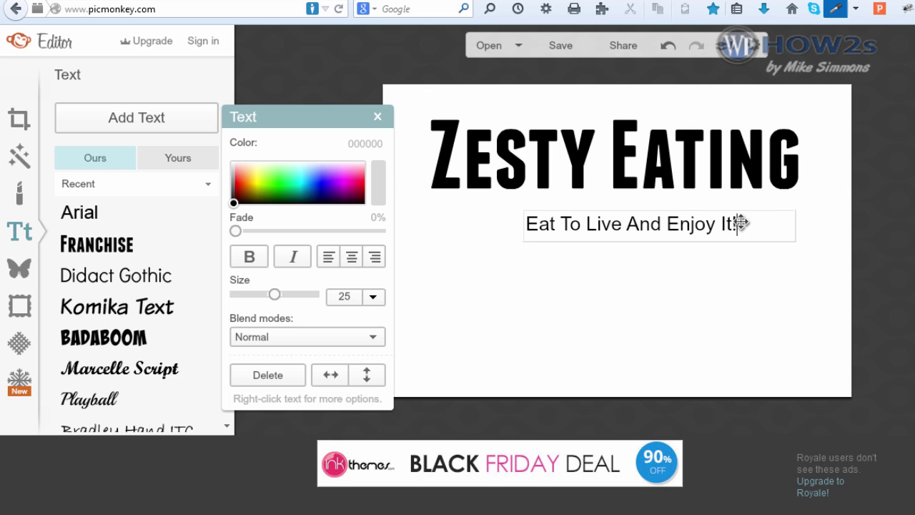
# Make the tagline bold at size 31 and move it left under the title
pyautogui.moveTo(740, 222); pyautogui.dragTo(466, 230)
pyautogui.click(249, 257)
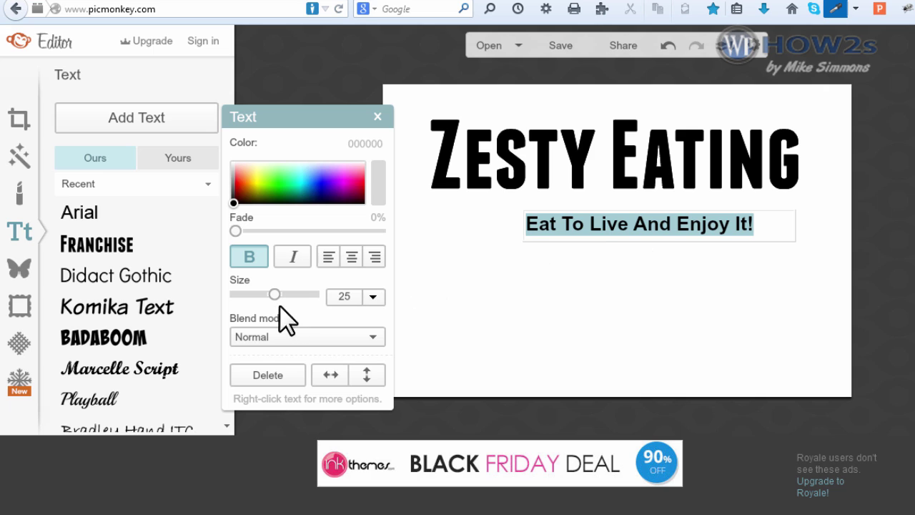
pyautogui.moveTo(275, 293); pyautogui.dragTo(275, 293)
pyautogui.click(529, 224)
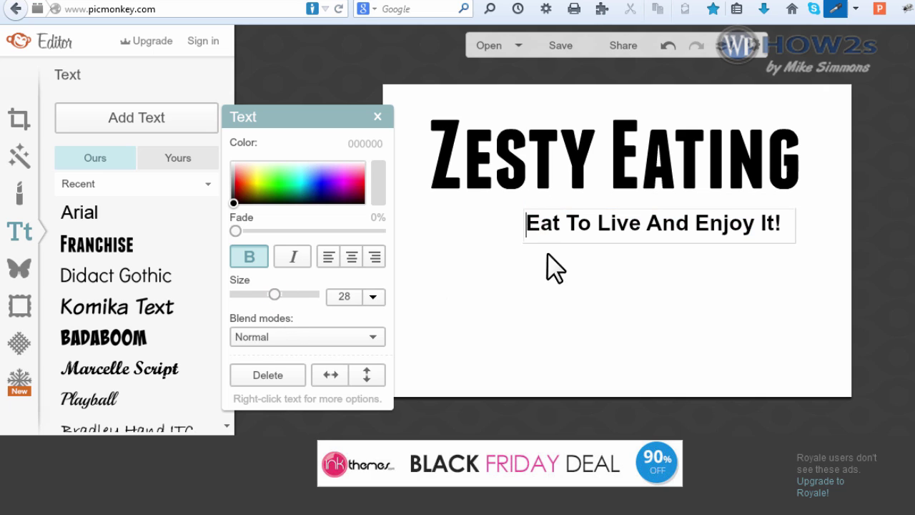
pyautogui.click(548, 251)
pyautogui.moveTo(524, 221); pyautogui.dragTo(499, 222)
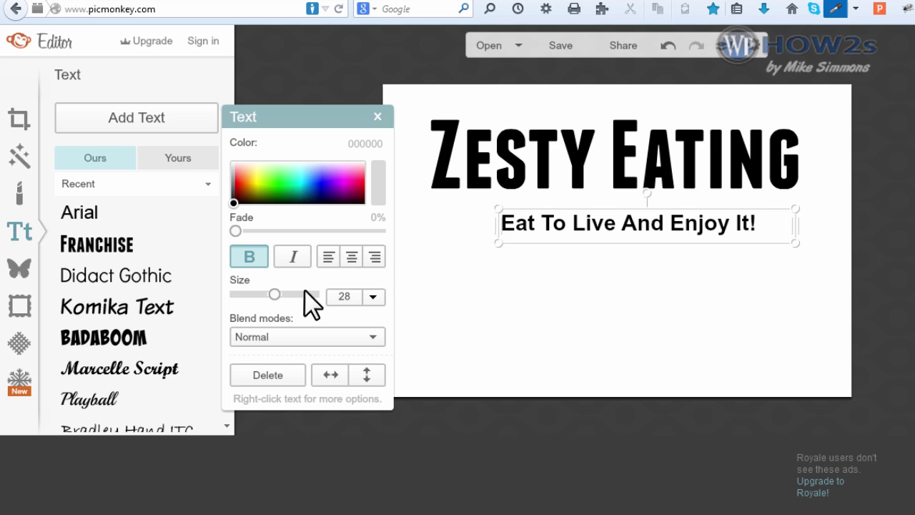
pyautogui.doubleClick(748, 221)
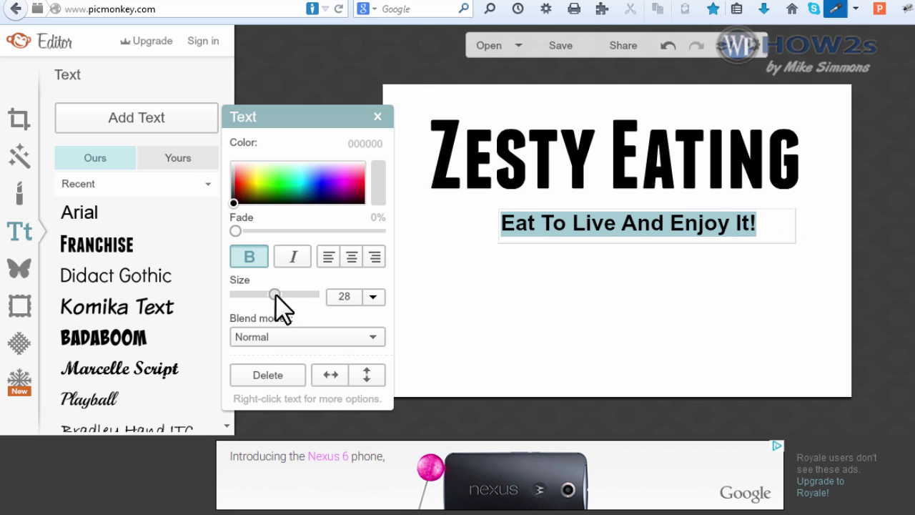
pyautogui.moveTo(275, 293); pyautogui.dragTo(278, 293)
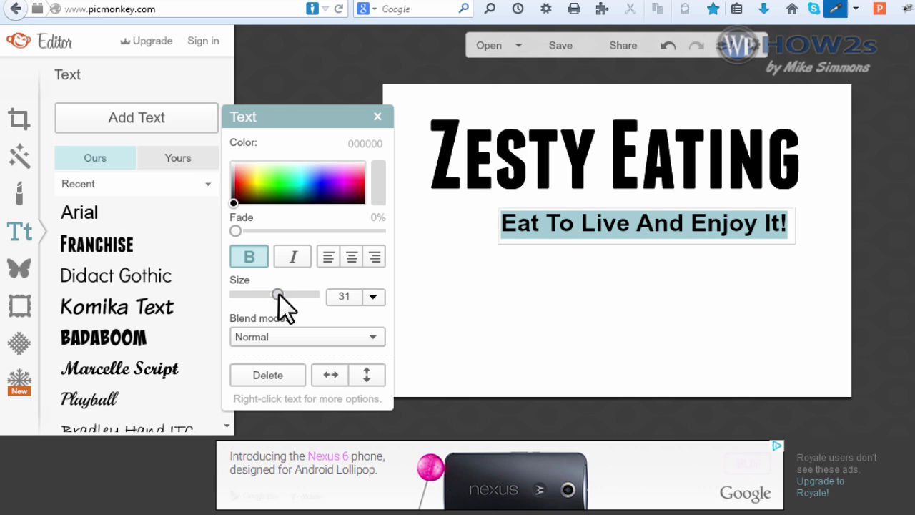
pyautogui.click(664, 260)
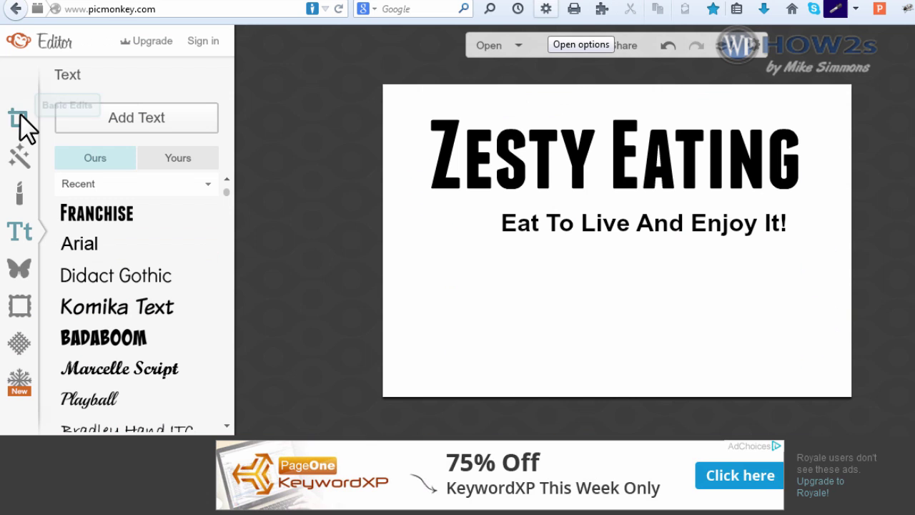
# Change the canvas colour to bright blue 1a8eff, apply it, and bring up Overlays
pyautogui.click(20, 115)
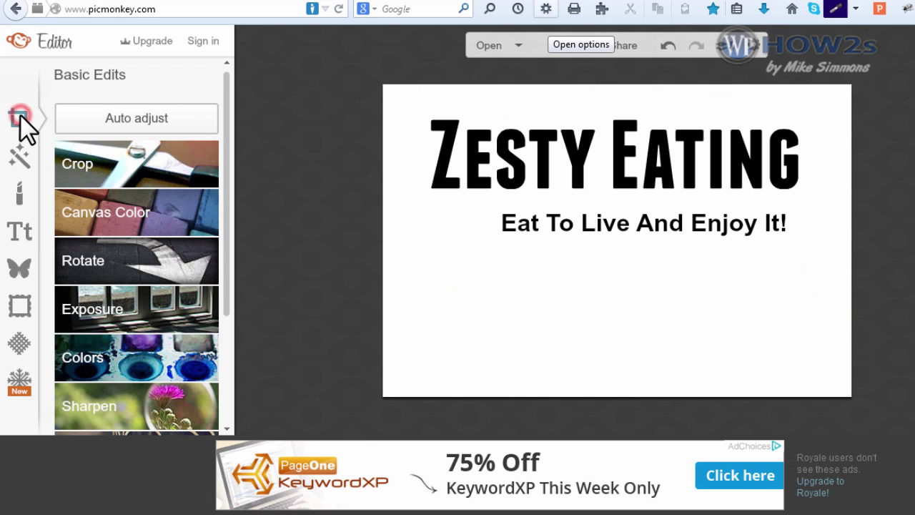
pyautogui.click(225, 111)
pyautogui.click(97, 203)
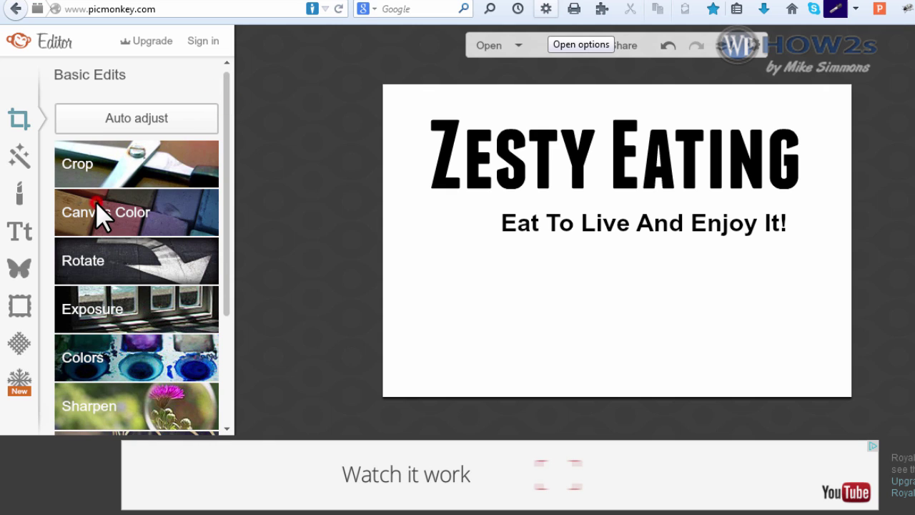
pyautogui.click(75, 284)
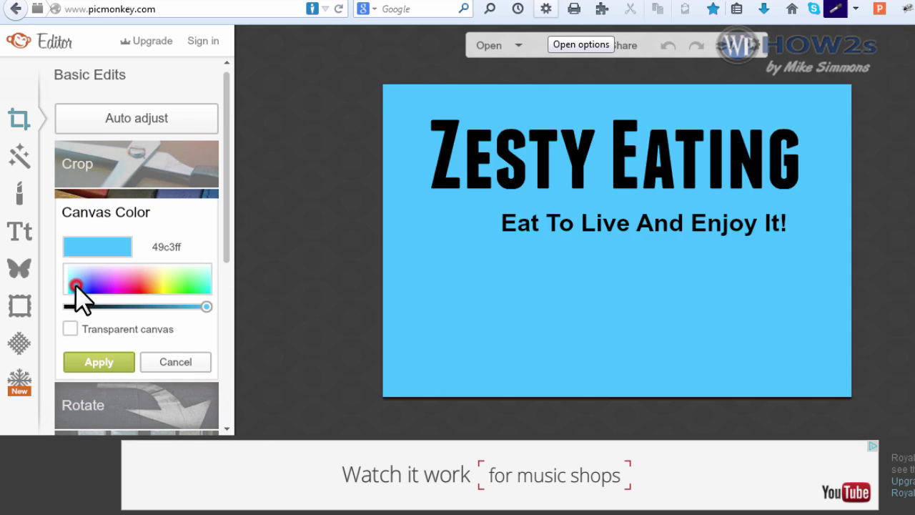
pyautogui.click(80, 279)
pyautogui.click(79, 290)
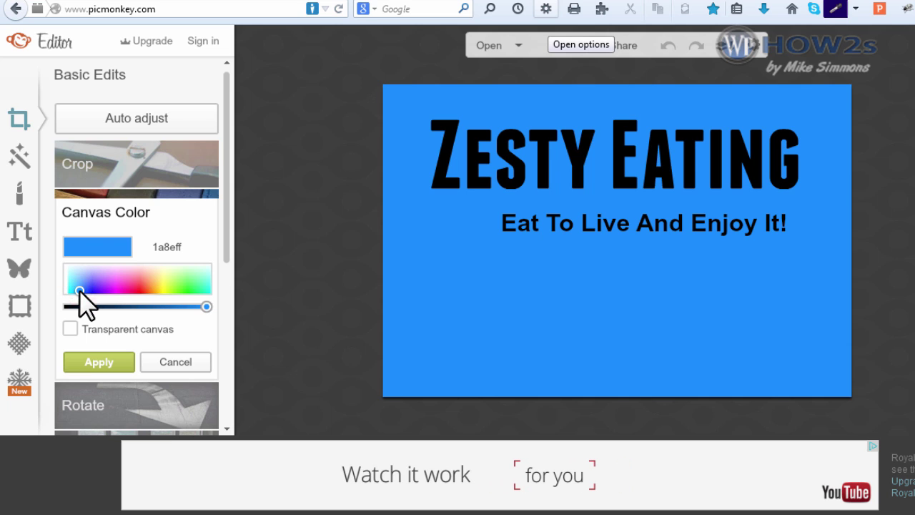
pyautogui.click(20, 266)
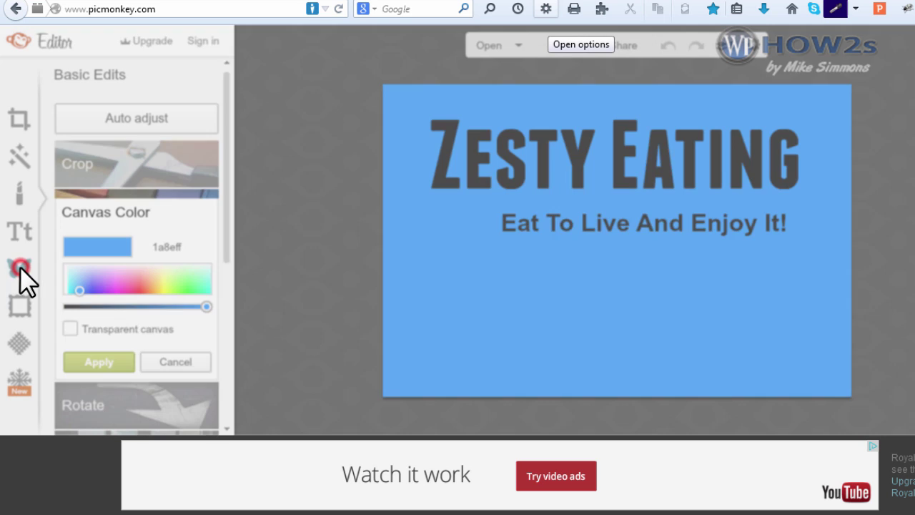
pyautogui.click(524, 249)
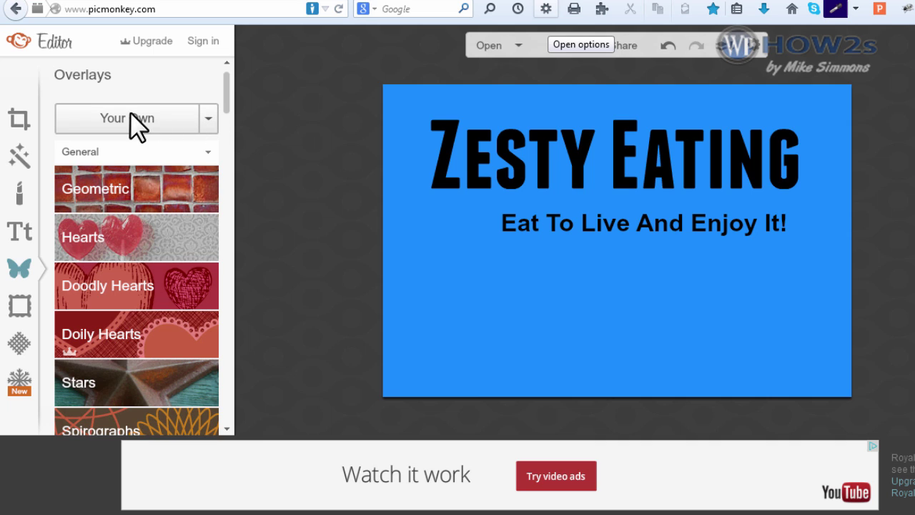
# Load an apple image from the computer and place it, slightly shrunk, left of the tagline
pyautogui.click(209, 120)
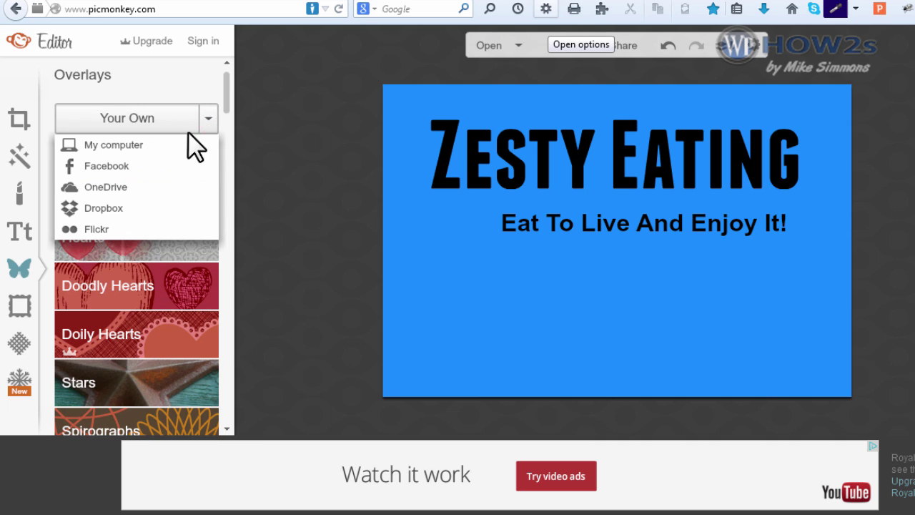
pyautogui.click(113, 147)
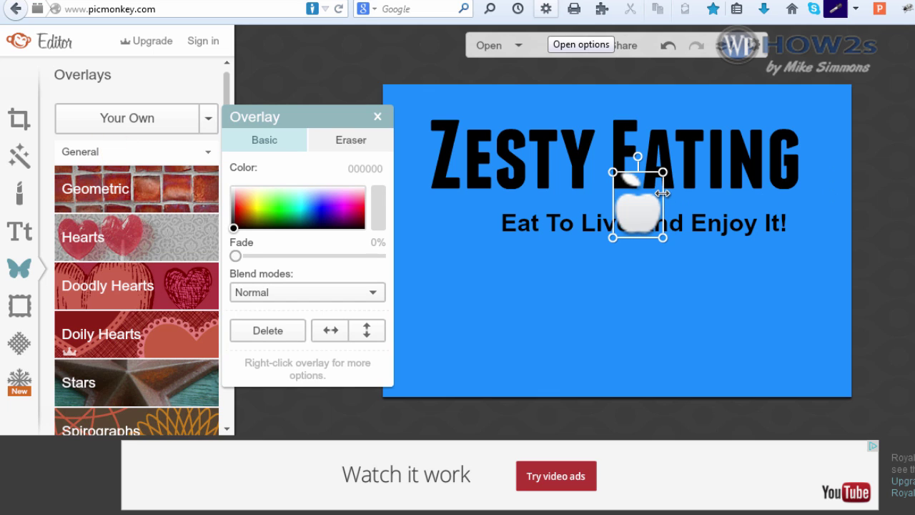
pyautogui.moveTo(648, 186); pyautogui.dragTo(479, 200)
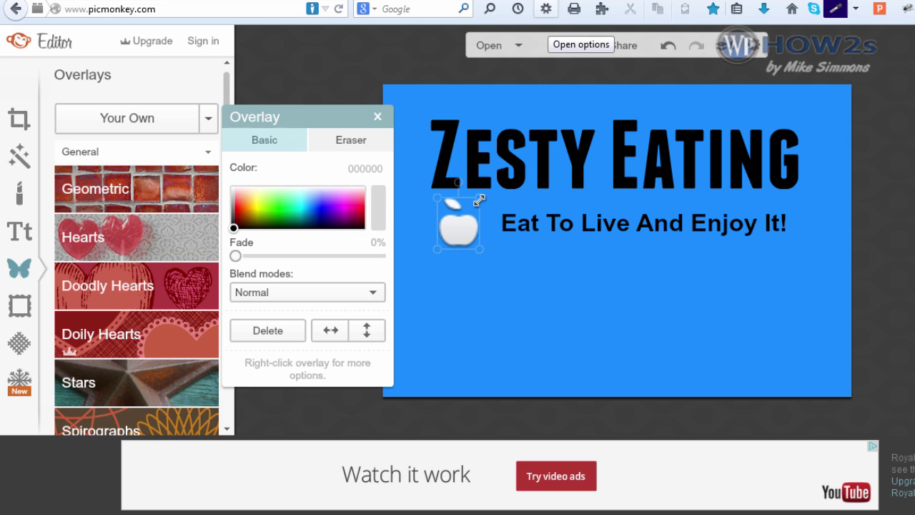
pyautogui.moveTo(479, 201); pyautogui.dragTo(468, 216)
pyautogui.click(573, 261)
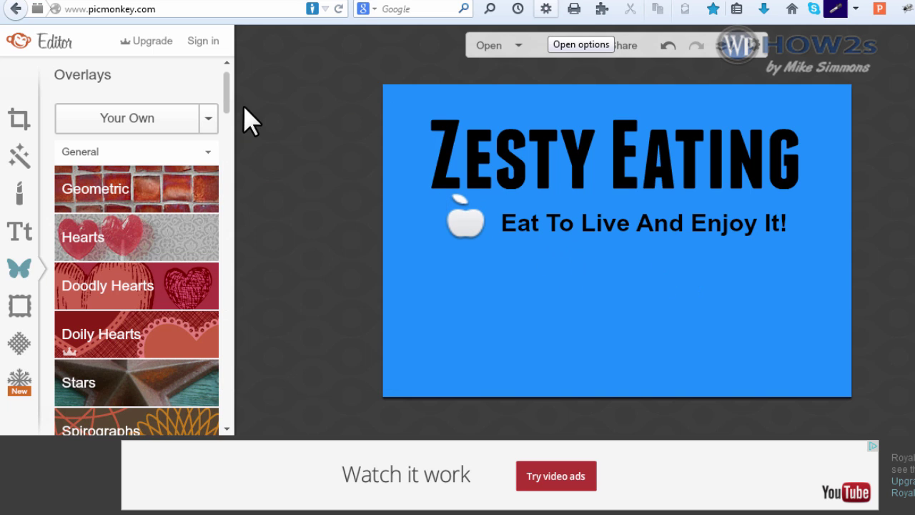
# Crop the canvas to 514 × 195 tightly around the title, apple and tagline
pyautogui.click(20, 115)
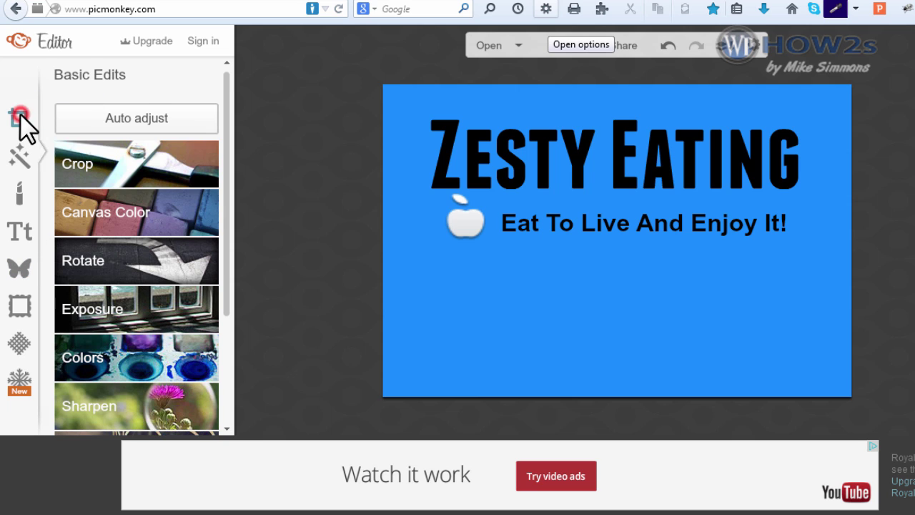
pyautogui.click(106, 170)
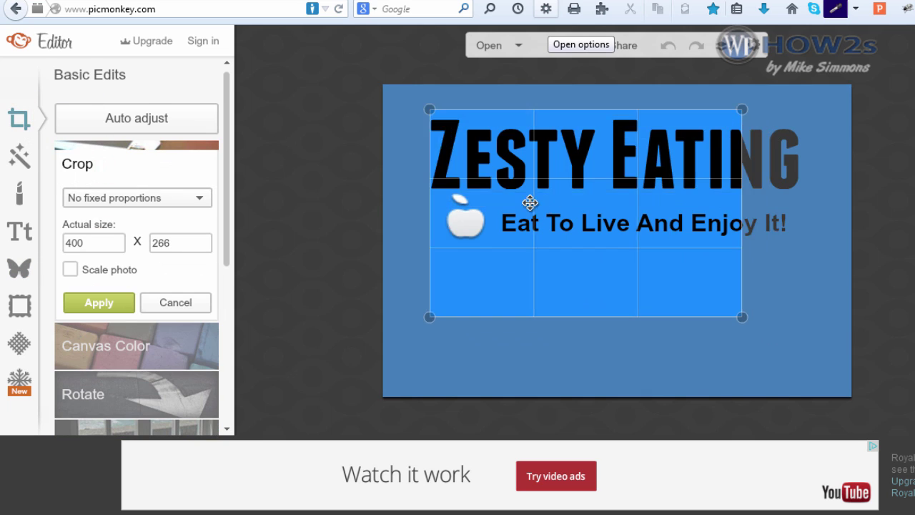
pyautogui.moveTo(519, 195); pyautogui.dragTo(527, 193)
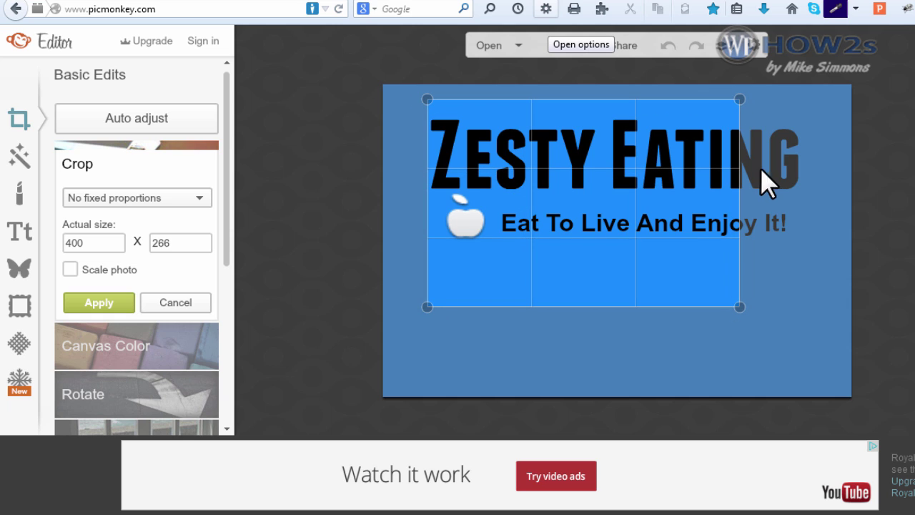
pyautogui.moveTo(741, 168); pyautogui.dragTo(814, 168)
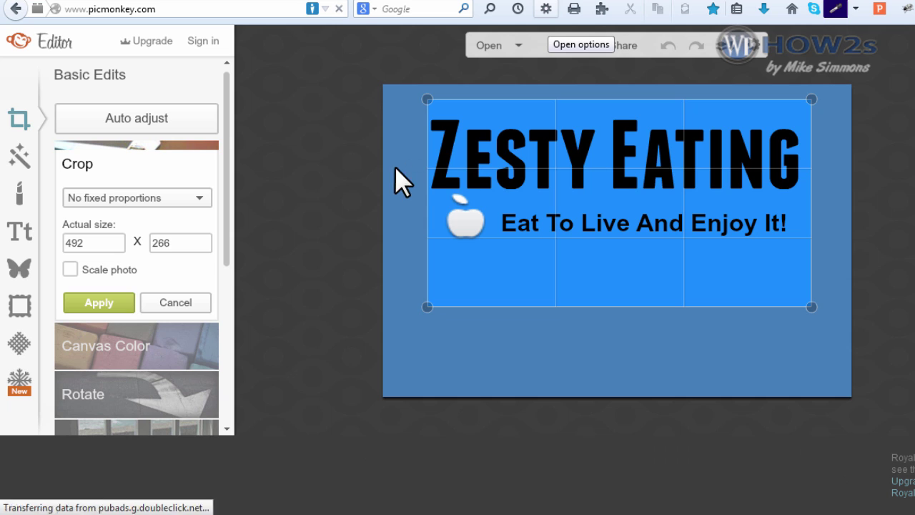
pyautogui.moveTo(431, 160); pyautogui.dragTo(410, 159)
pyautogui.moveTo(622, 306); pyautogui.dragTo(617, 255)
pyautogui.moveTo(599, 99); pyautogui.dragTo(599, 105)
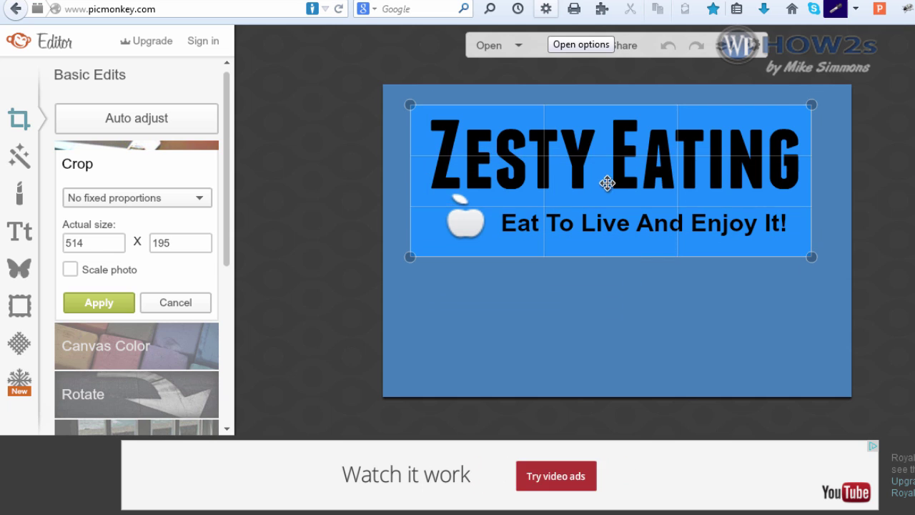
pyautogui.click(99, 303)
pyautogui.click(598, 208)
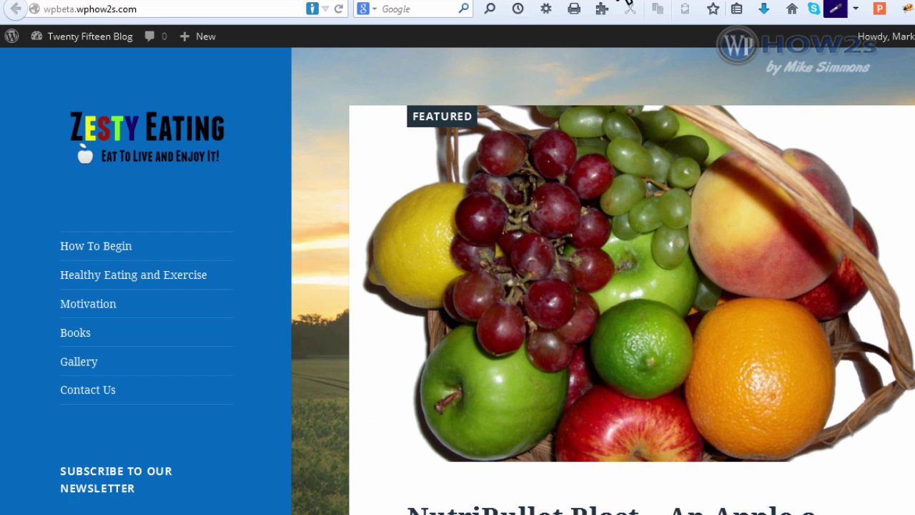
pyautogui.click(616, 3)
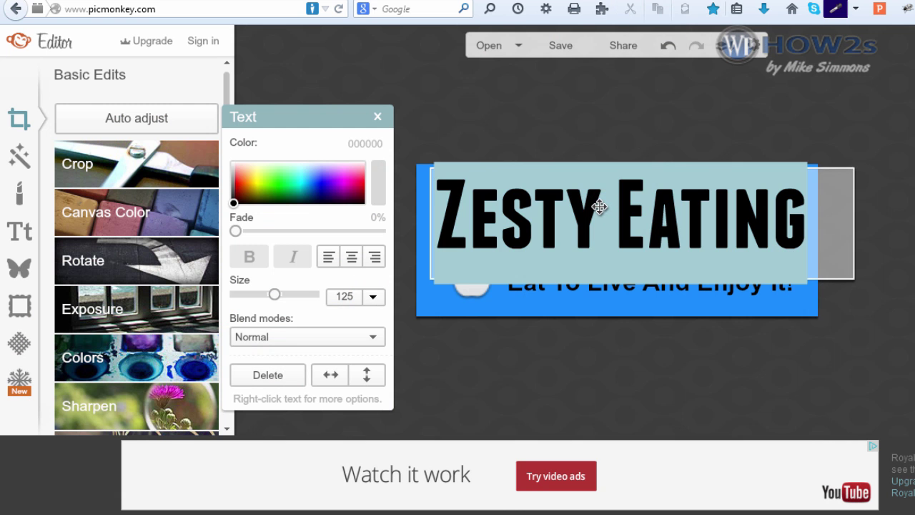
# Color the Y of Zesty purple after trying several blues
pyautogui.moveTo(599, 207); pyautogui.dragTo(578, 204)
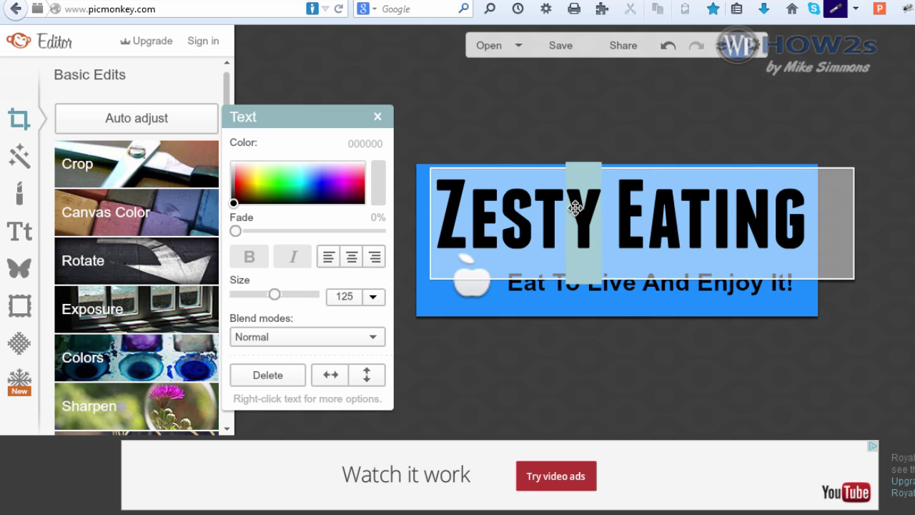
pyautogui.click(313, 192)
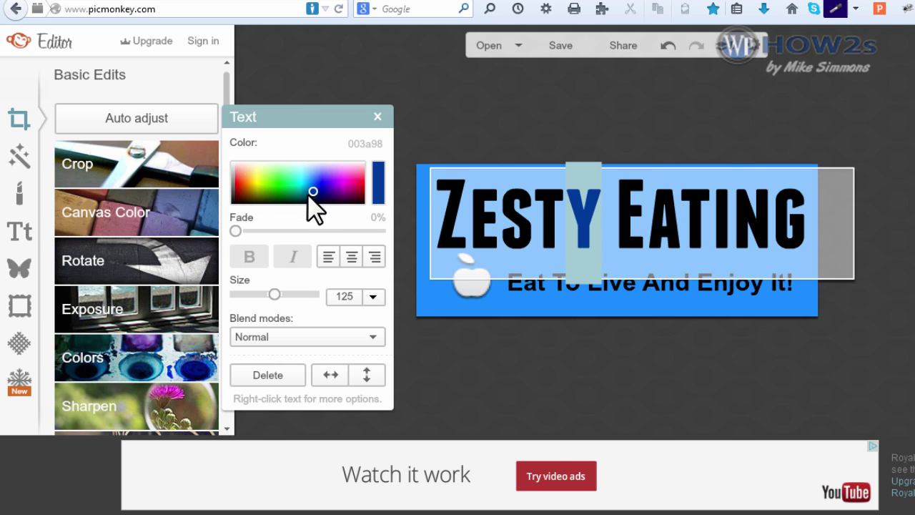
pyautogui.moveTo(308, 195); pyautogui.dragTo(309, 187)
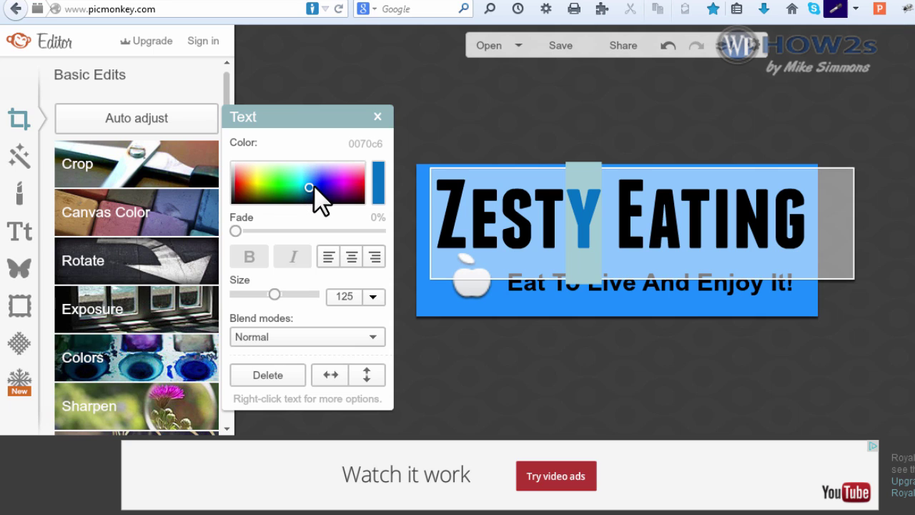
pyautogui.click(314, 185)
pyautogui.click(315, 190)
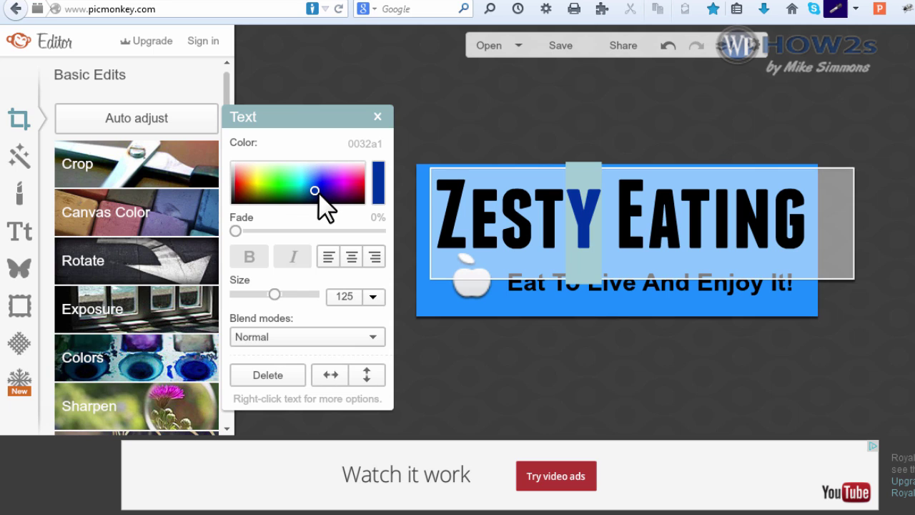
pyautogui.click(335, 196)
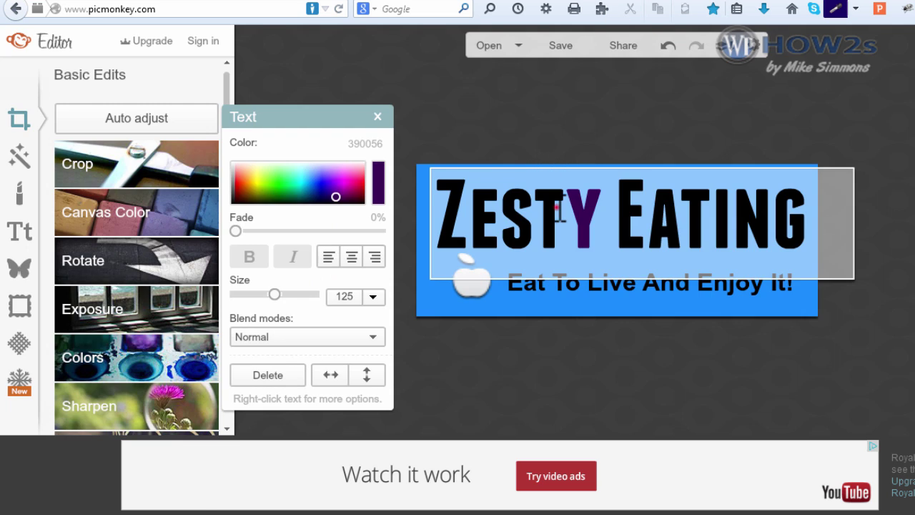
# Color the T green, the S red and the E yellow
pyautogui.moveTo(565, 201); pyautogui.dragTo(534, 202)
pyautogui.click(273, 182)
pyautogui.click(275, 188)
pyautogui.click(535, 205)
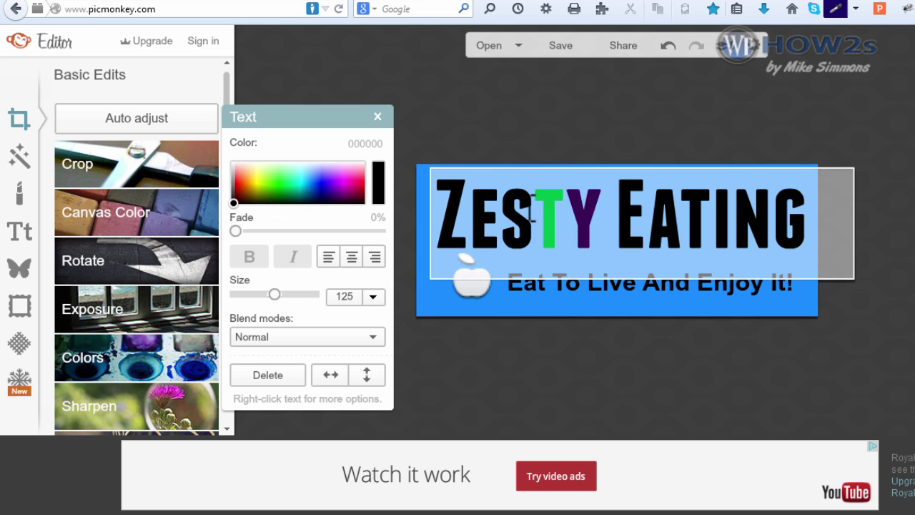
pyautogui.moveTo(533, 204); pyautogui.dragTo(509, 206)
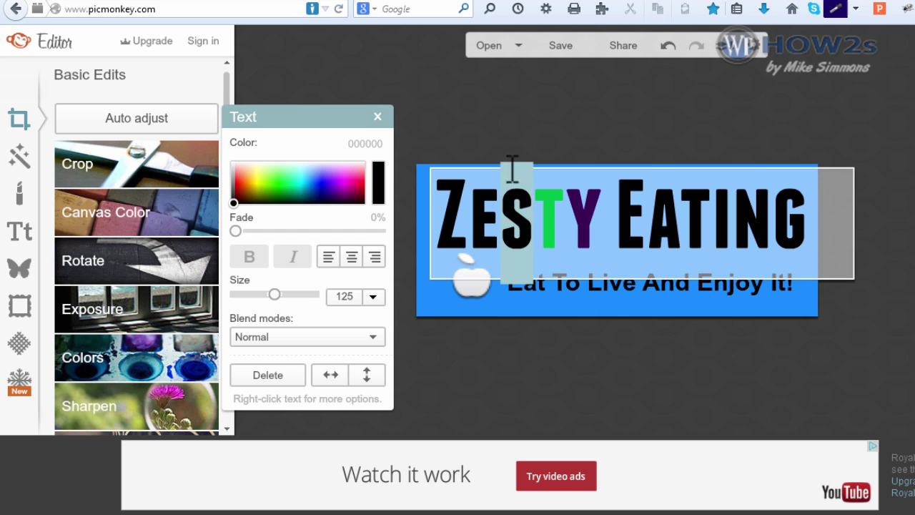
pyautogui.click(237, 182)
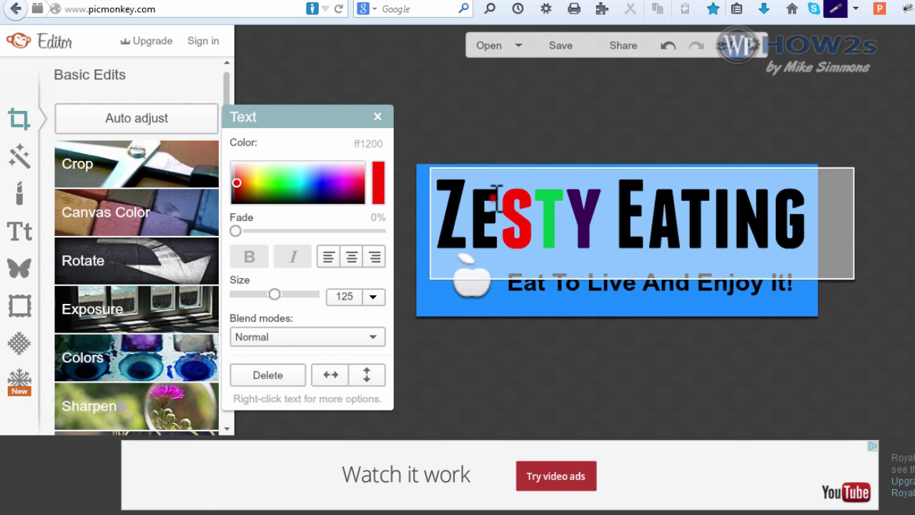
pyautogui.moveTo(496, 191); pyautogui.dragTo(470, 209)
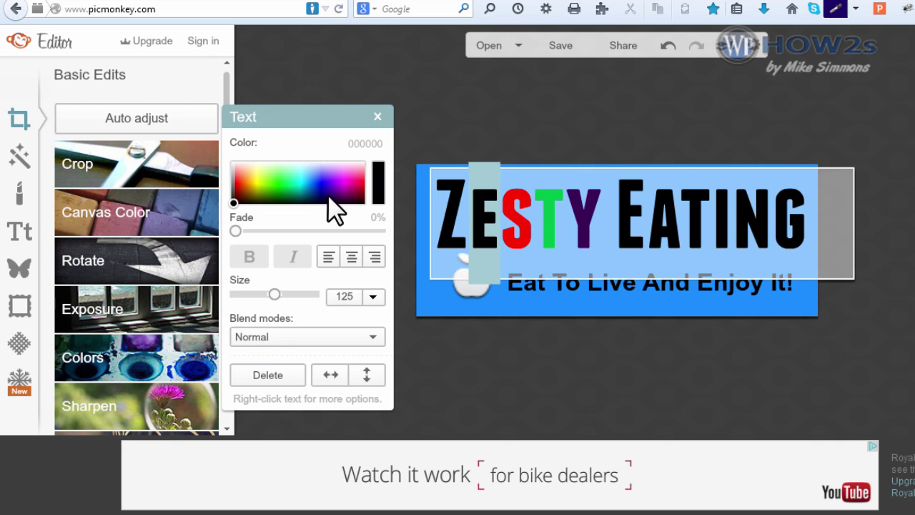
pyautogui.click(256, 176)
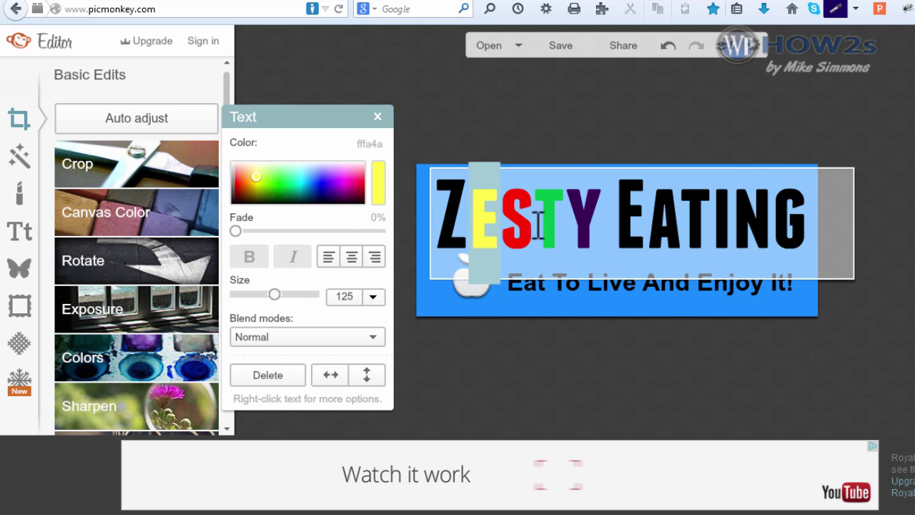
pyautogui.click(406, 185)
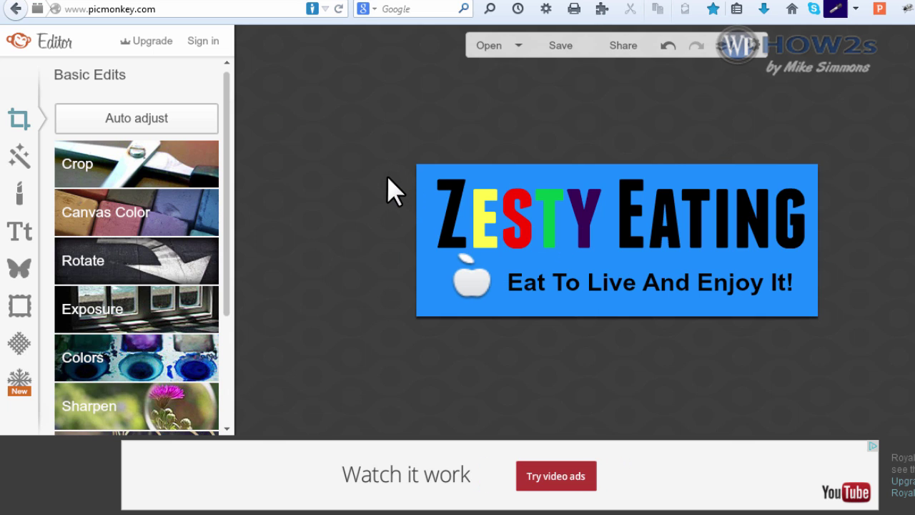
# Switch the canvas background to transparent and bring up the Save panel for the PNG
pyautogui.click(134, 210)
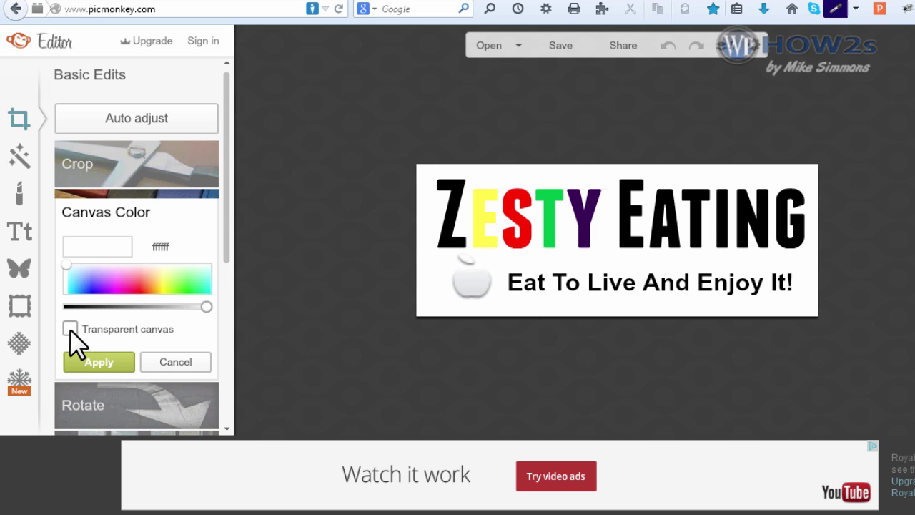
pyautogui.click(70, 329)
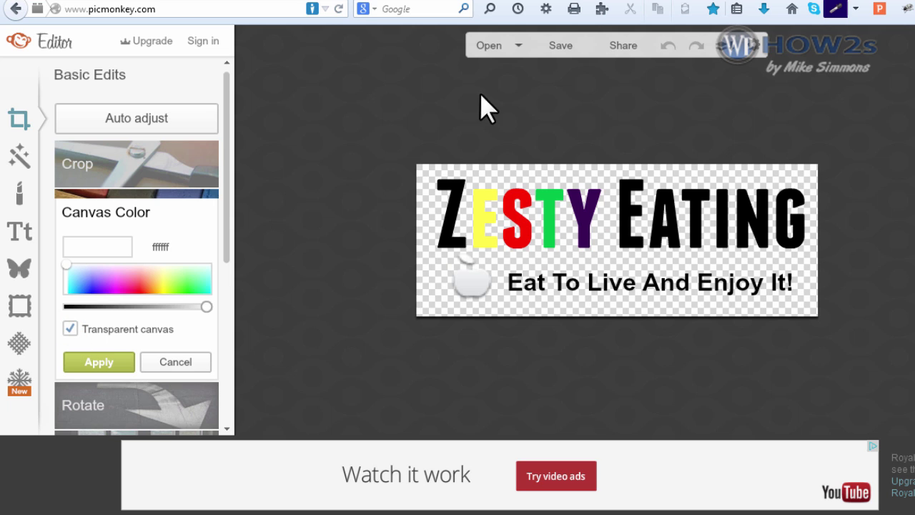
pyautogui.click(561, 45)
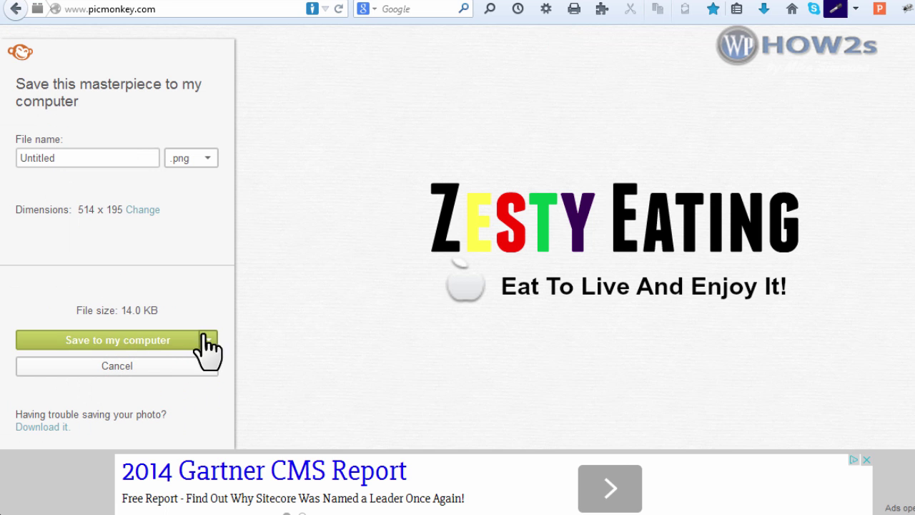
# Select the 'Untitled' file name in the save panel, then cancel the save
pyautogui.click(57, 158)
pyautogui.doubleClick(57, 158)
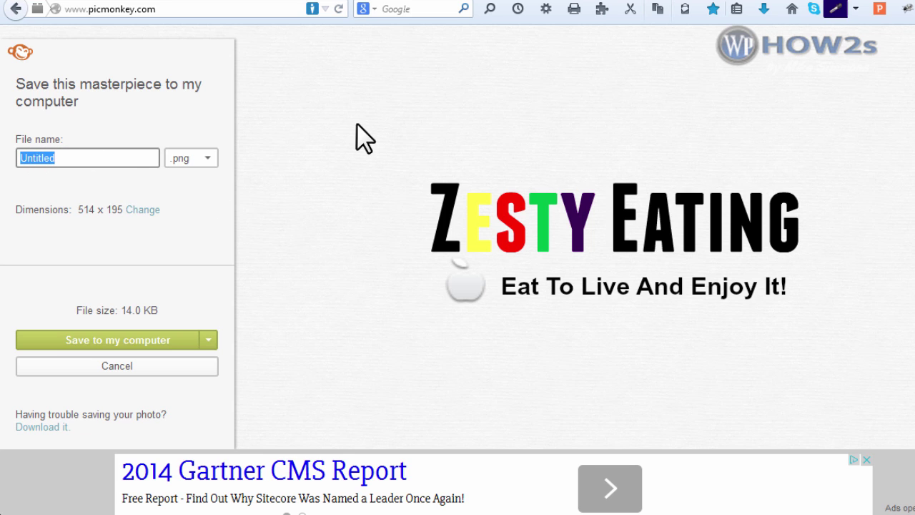
pyautogui.click(115, 365)
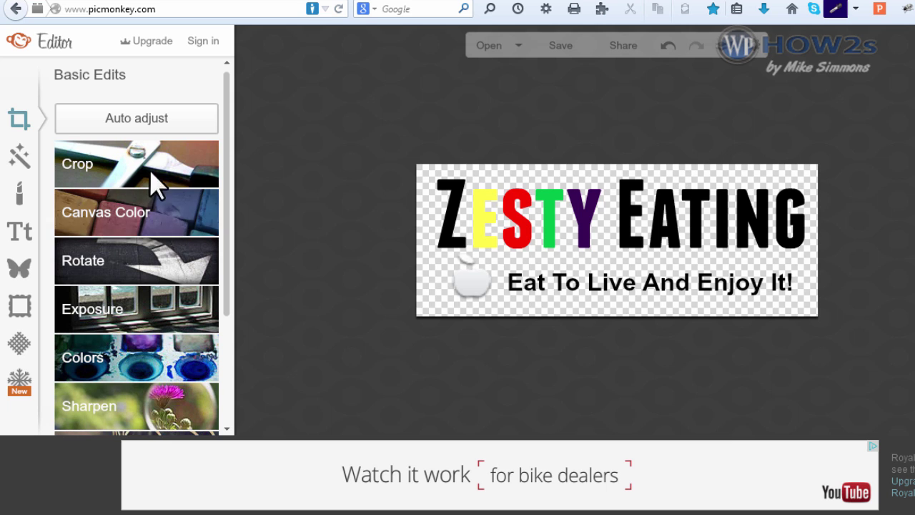
# Reopen the save panel, set the export width to 300, then cancel back to the editor
pyautogui.click(558, 48)
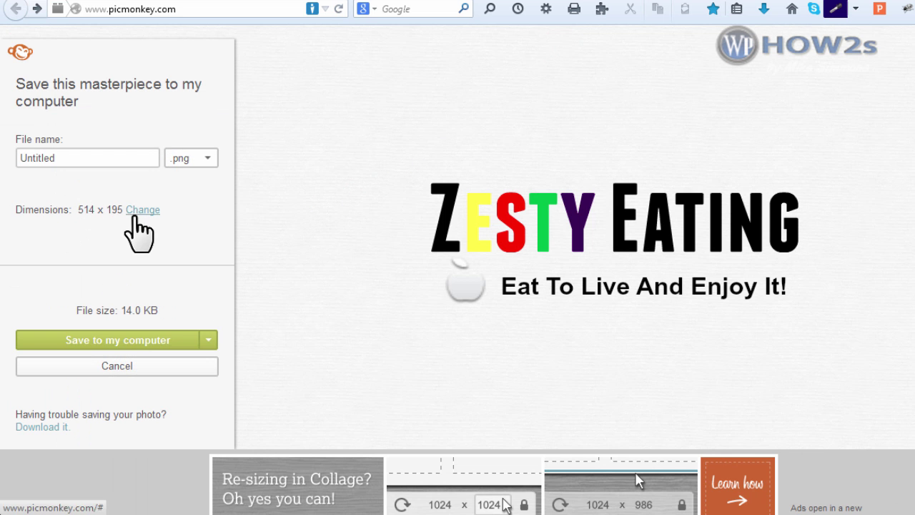
pyautogui.click(140, 210)
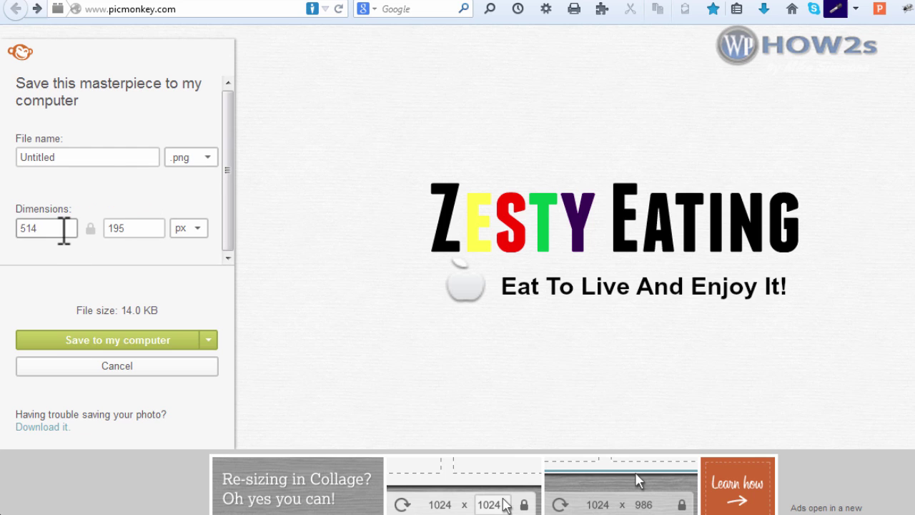
pyautogui.doubleClick(45, 229)
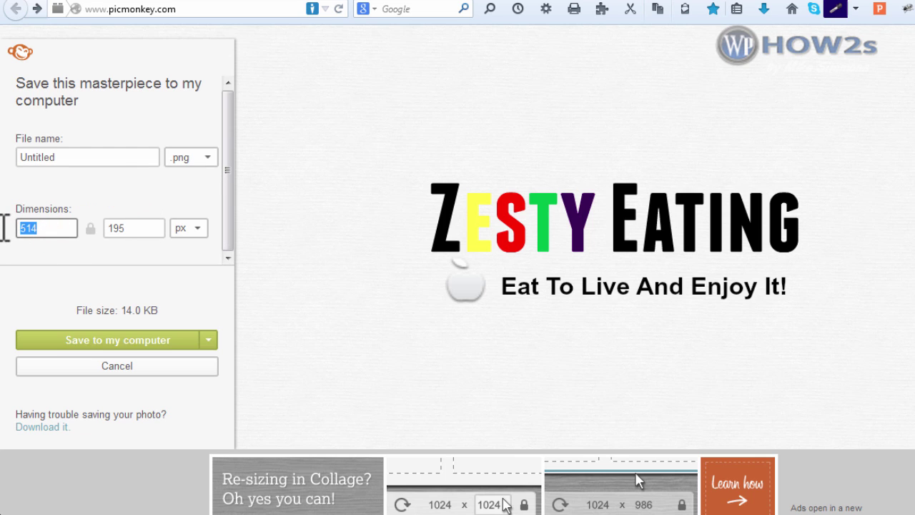
pyautogui.write('300')
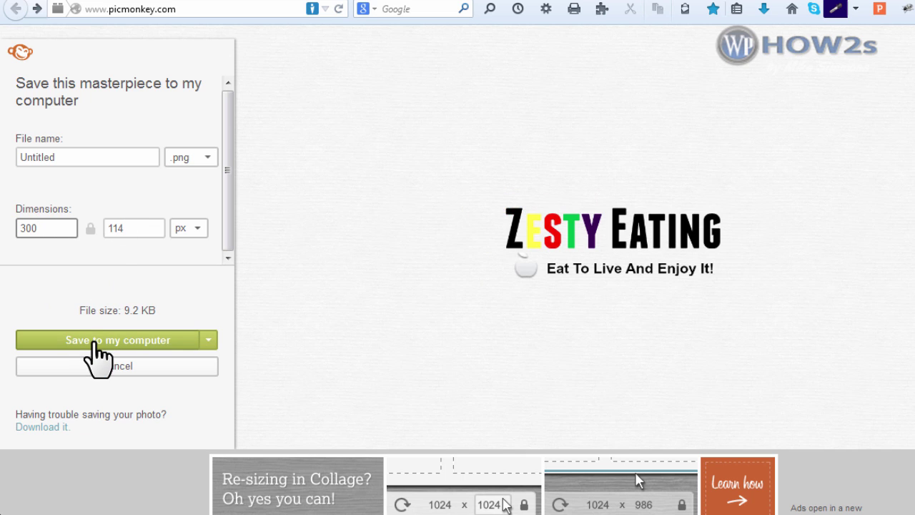
pyautogui.click(106, 366)
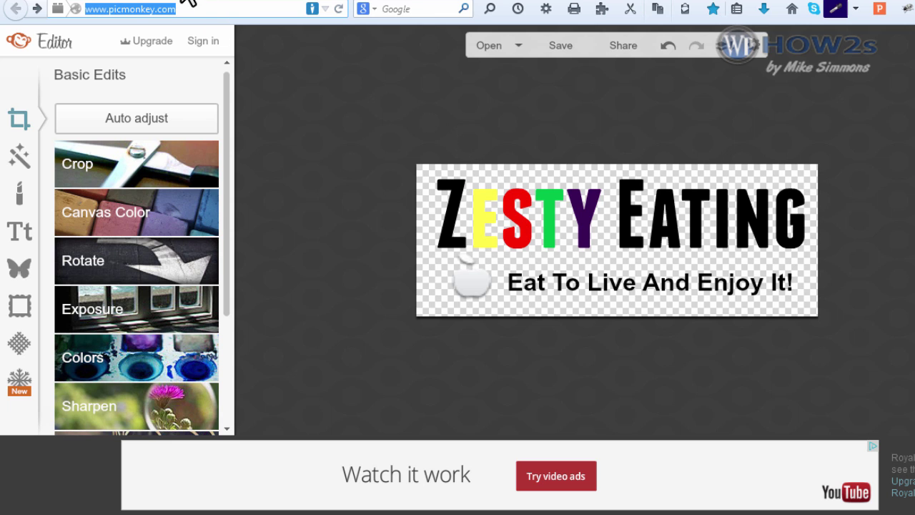
# From the PicMonkey home page, open the saved PNG zesty-logo1a from the computer
pyautogui.press('Return')
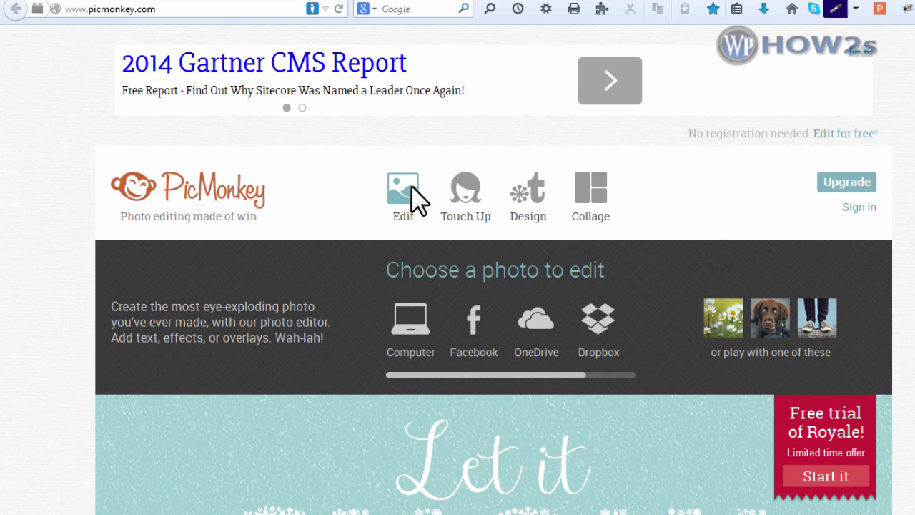
pyautogui.click(411, 185)
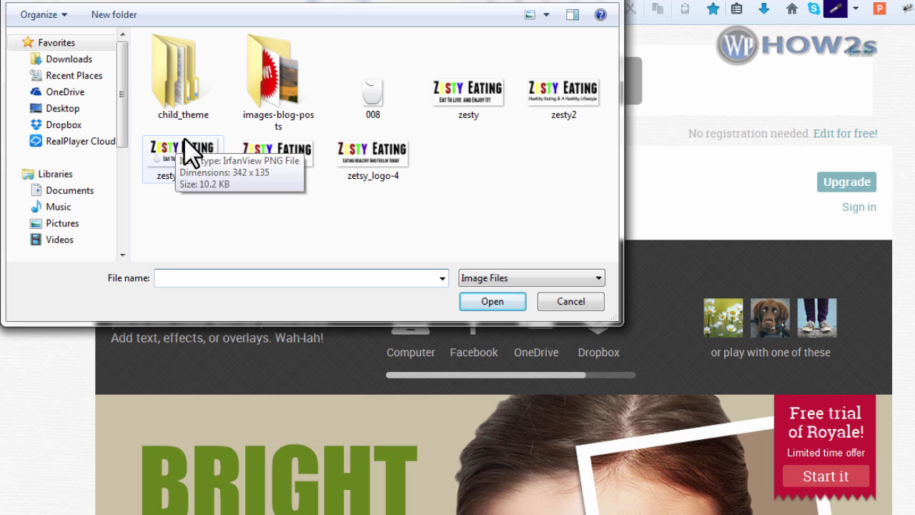
pyautogui.doubleClick(184, 138)
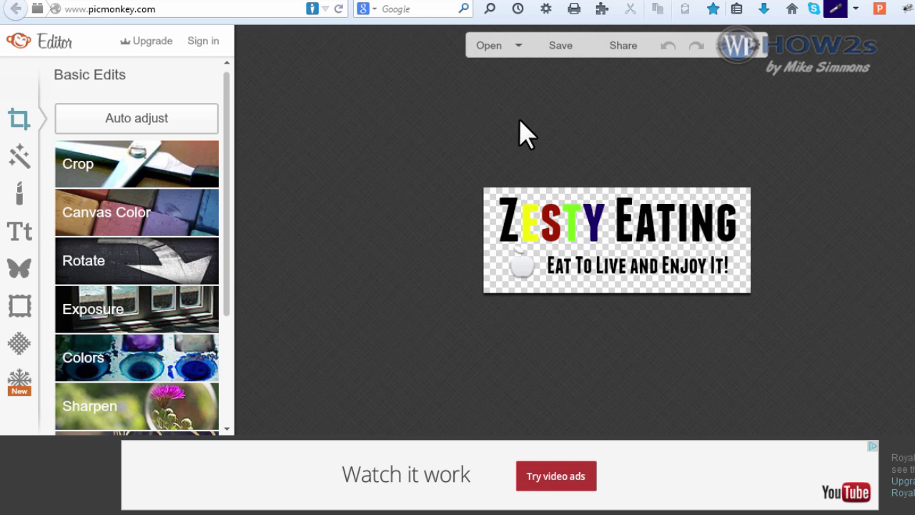
# Select the web page address in the browser's address bar
pyautogui.click(118, 3)
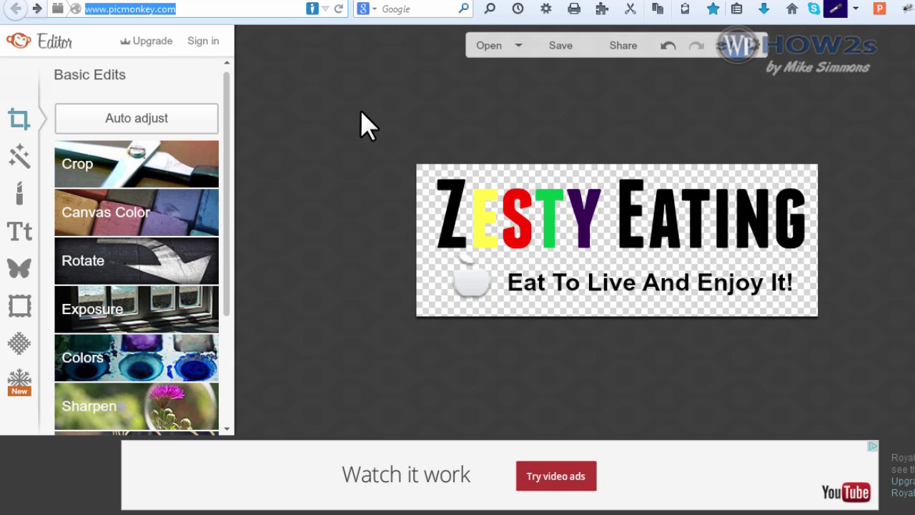